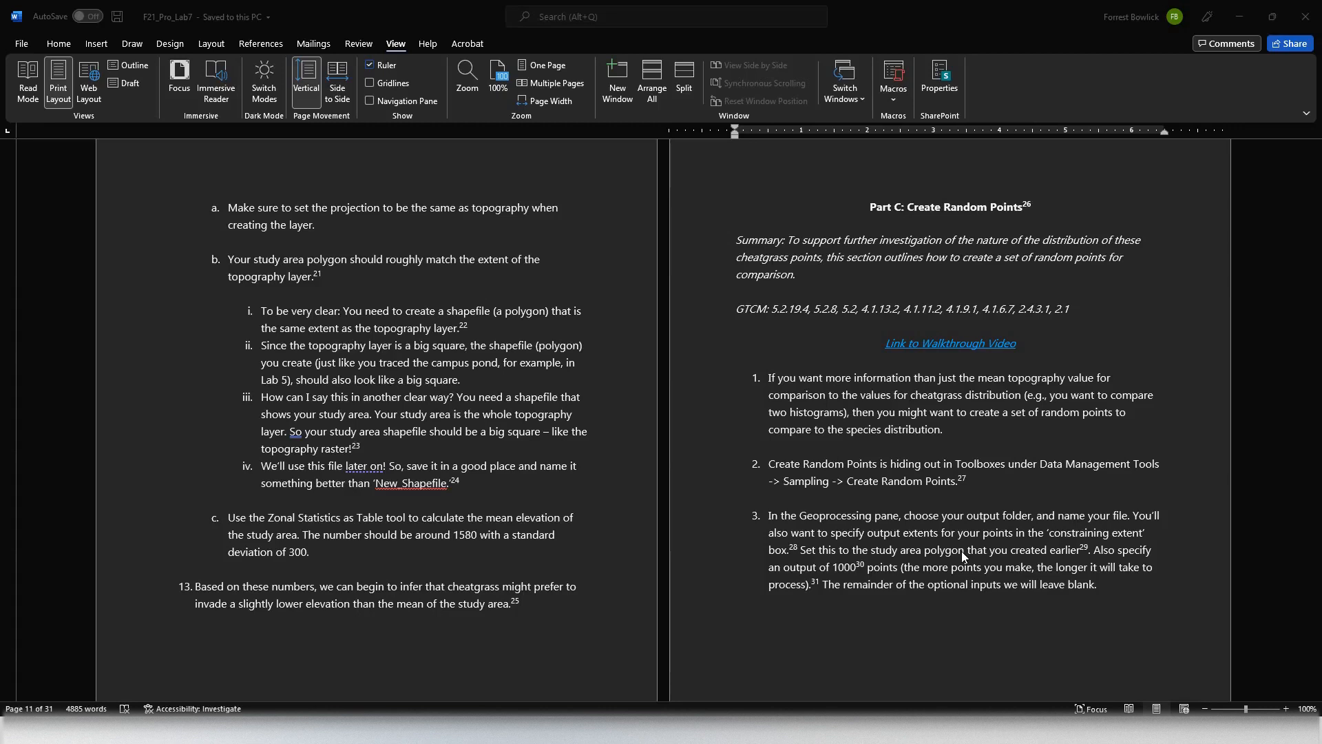
- Switch to ArcGIS Pro, hide the Cheatgrass_elevation layer, and collapse the legends of Cheatgrass_elevation and topography
{"action": "key", "text": "alt+Tab"}
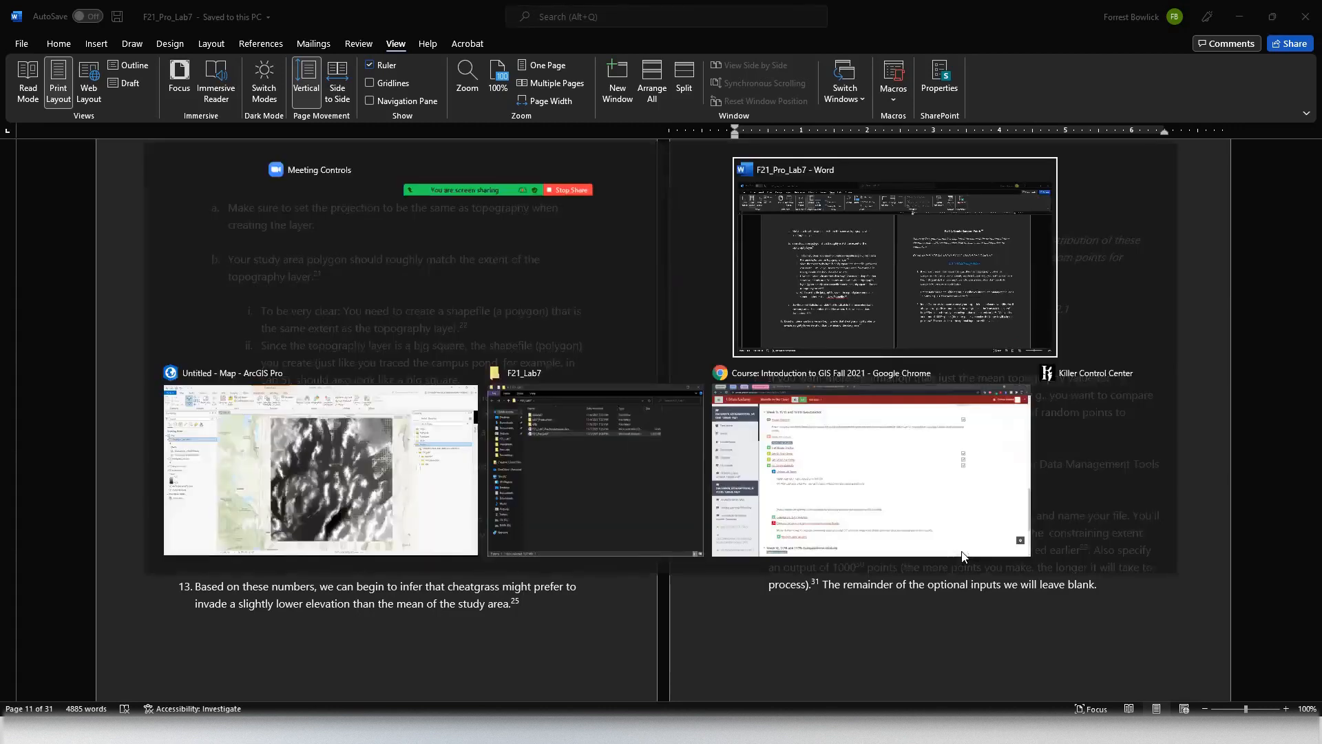
{"action": "key", "text": "alt+Tab"}
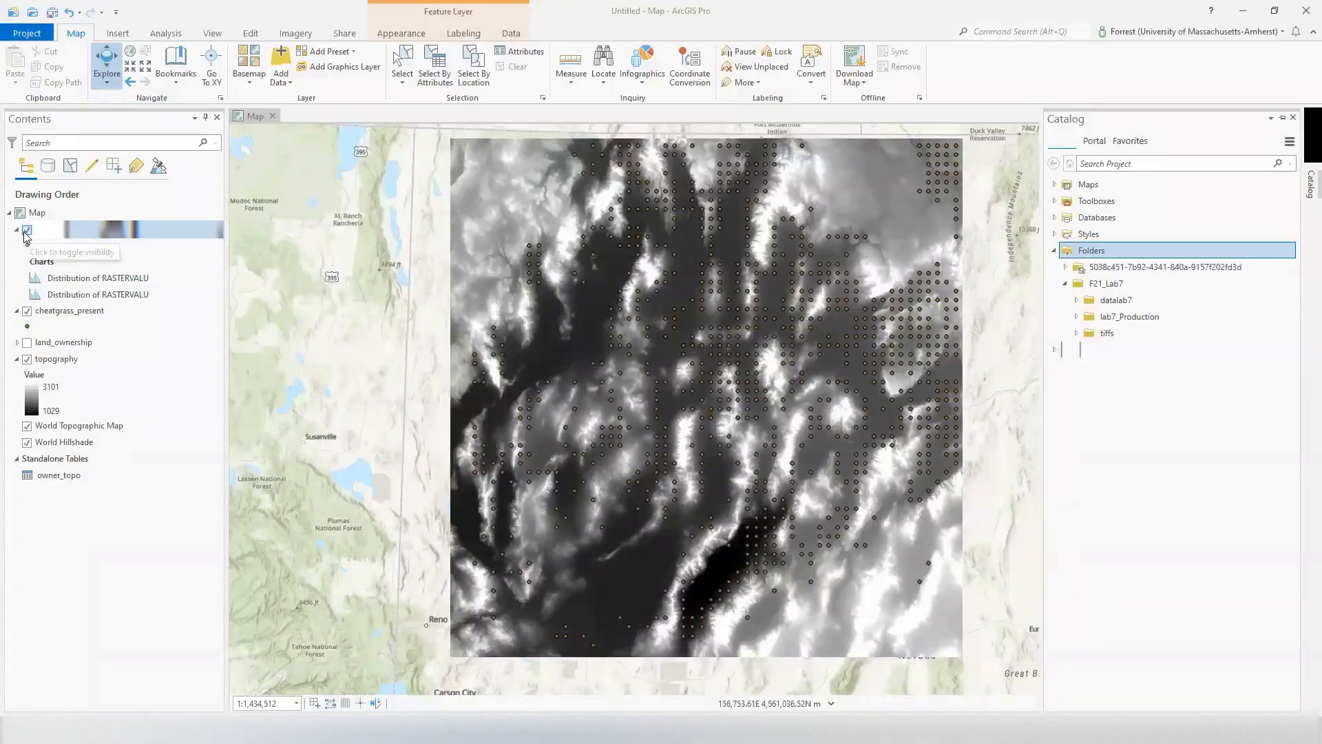
{"action": "left_click", "coordinate": [27, 342]}
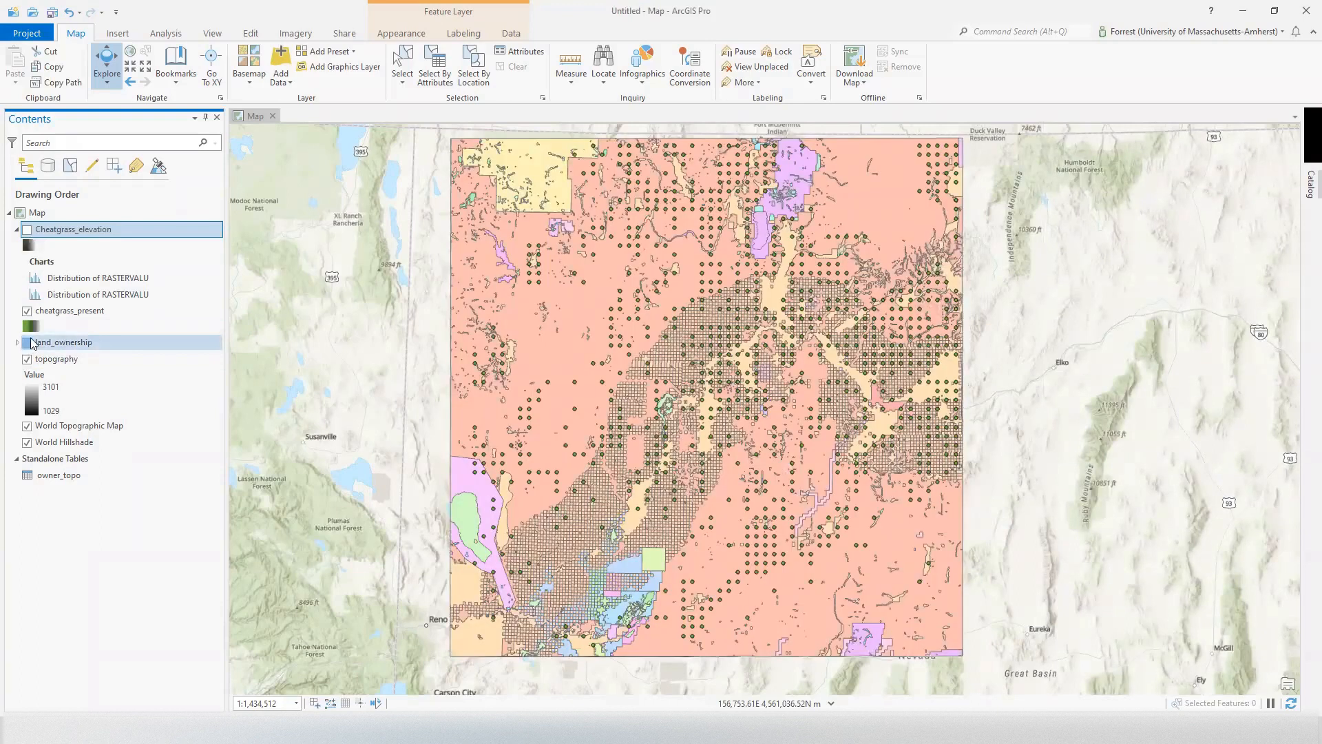
{"action": "left_click", "coordinate": [28, 343]}
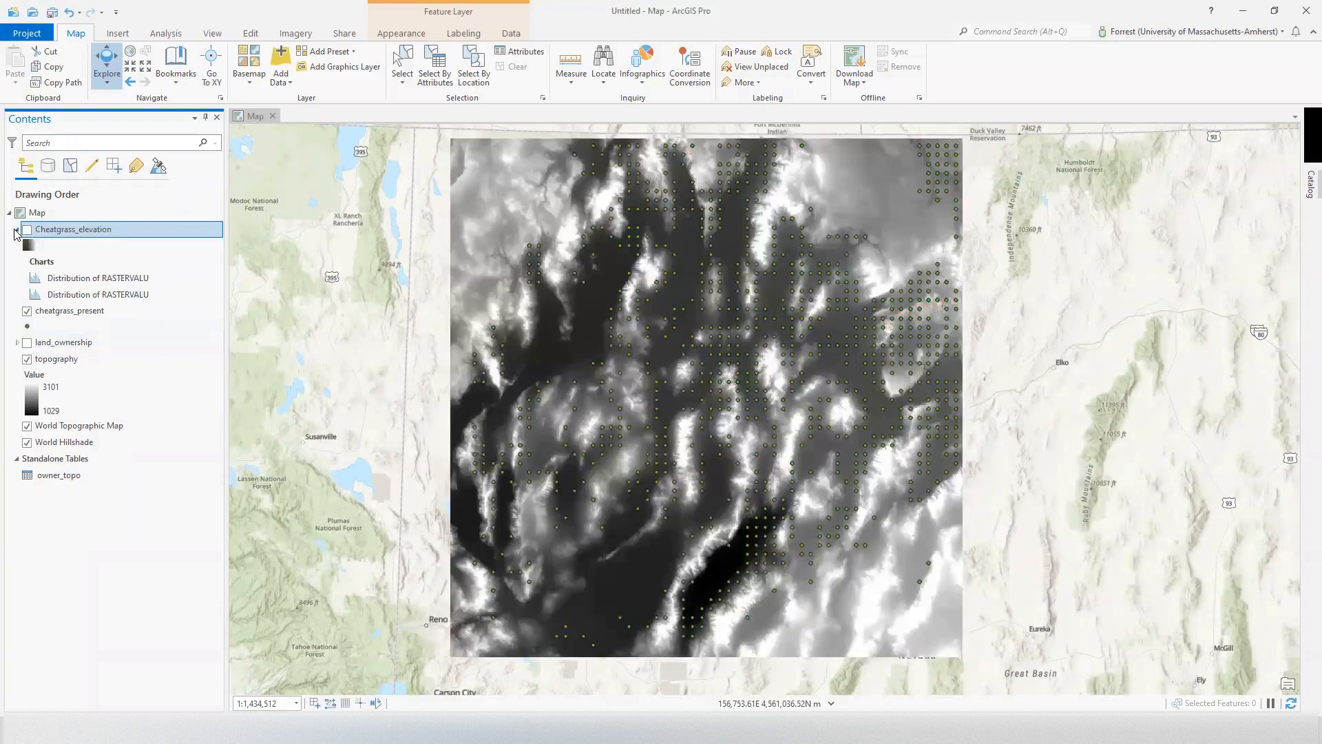
{"action": "left_click", "coordinate": [17, 229]}
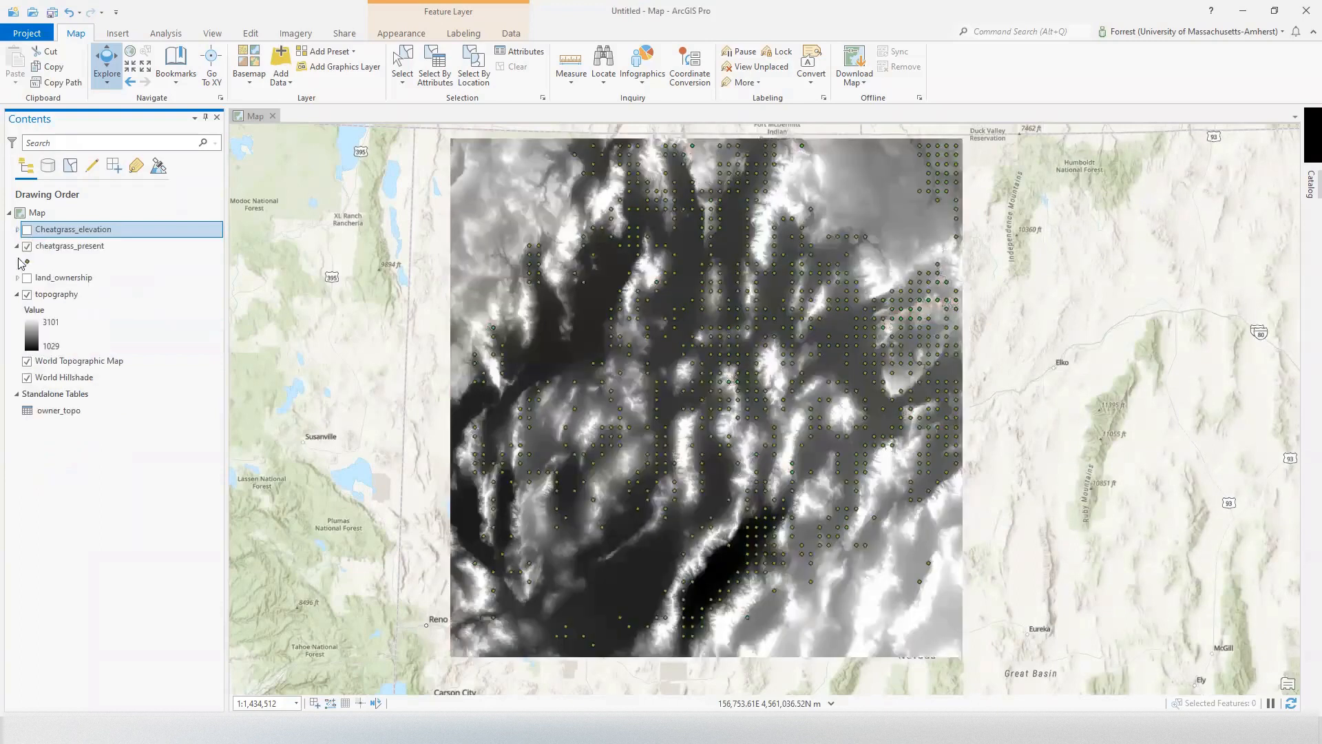
{"action": "left_click", "coordinate": [18, 294]}
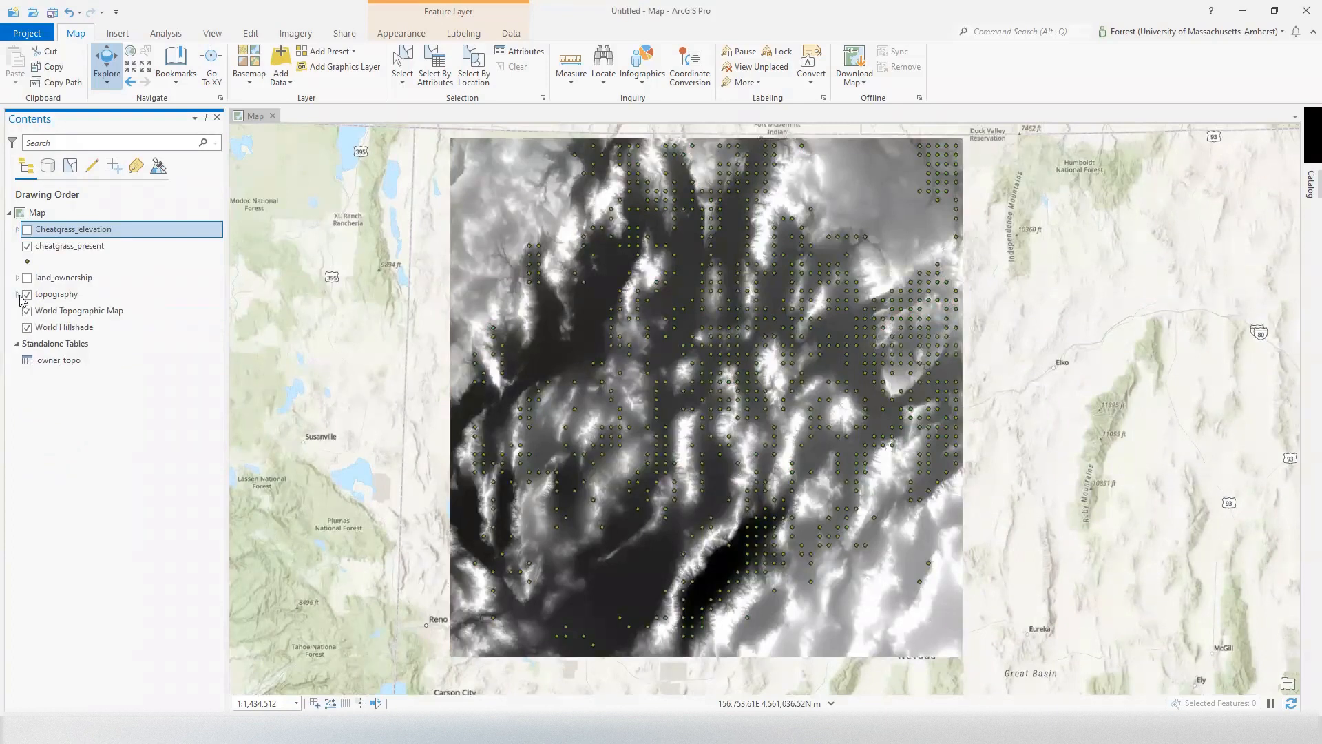
- Start a new polygon shapefile in the F21_Lab7 folder and name it Study_area
{"action": "left_click", "coordinate": [1306, 190]}
{"action": "left_click", "coordinate": [1160, 285]}
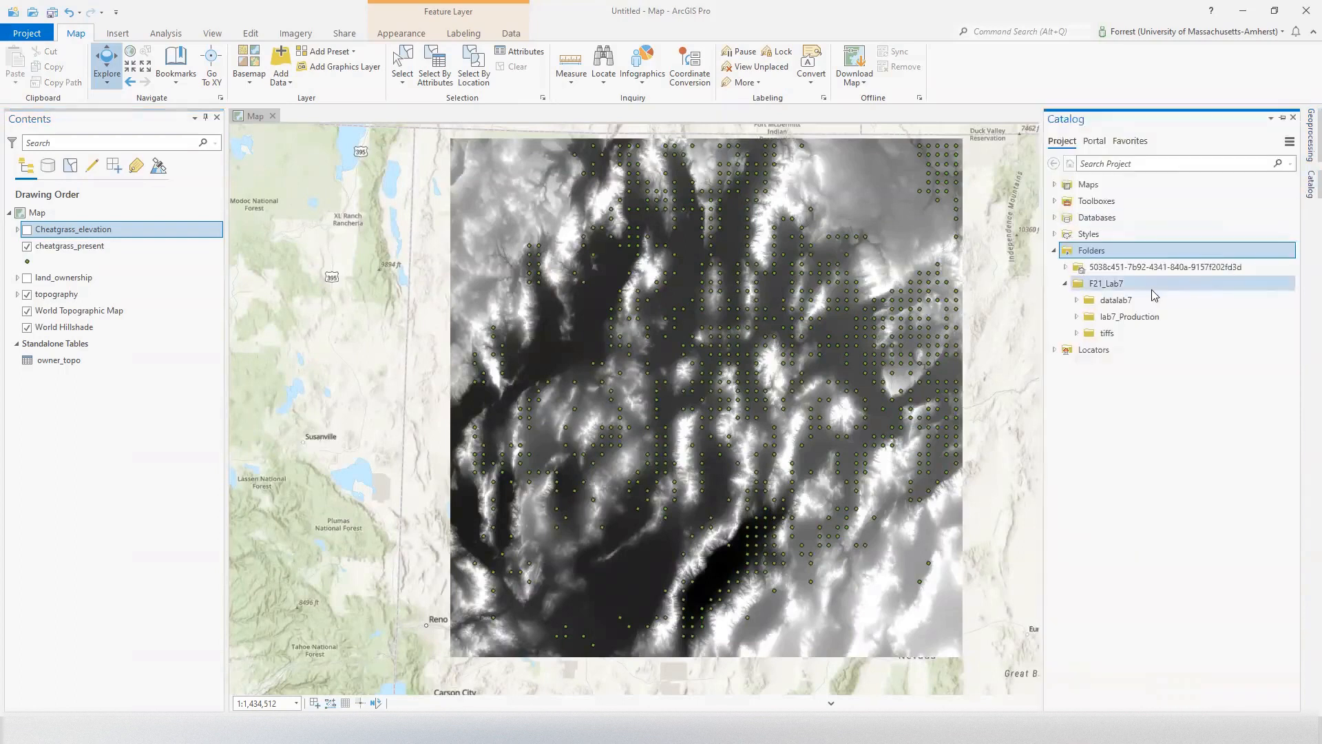
{"action": "right_click", "coordinate": [1131, 288]}
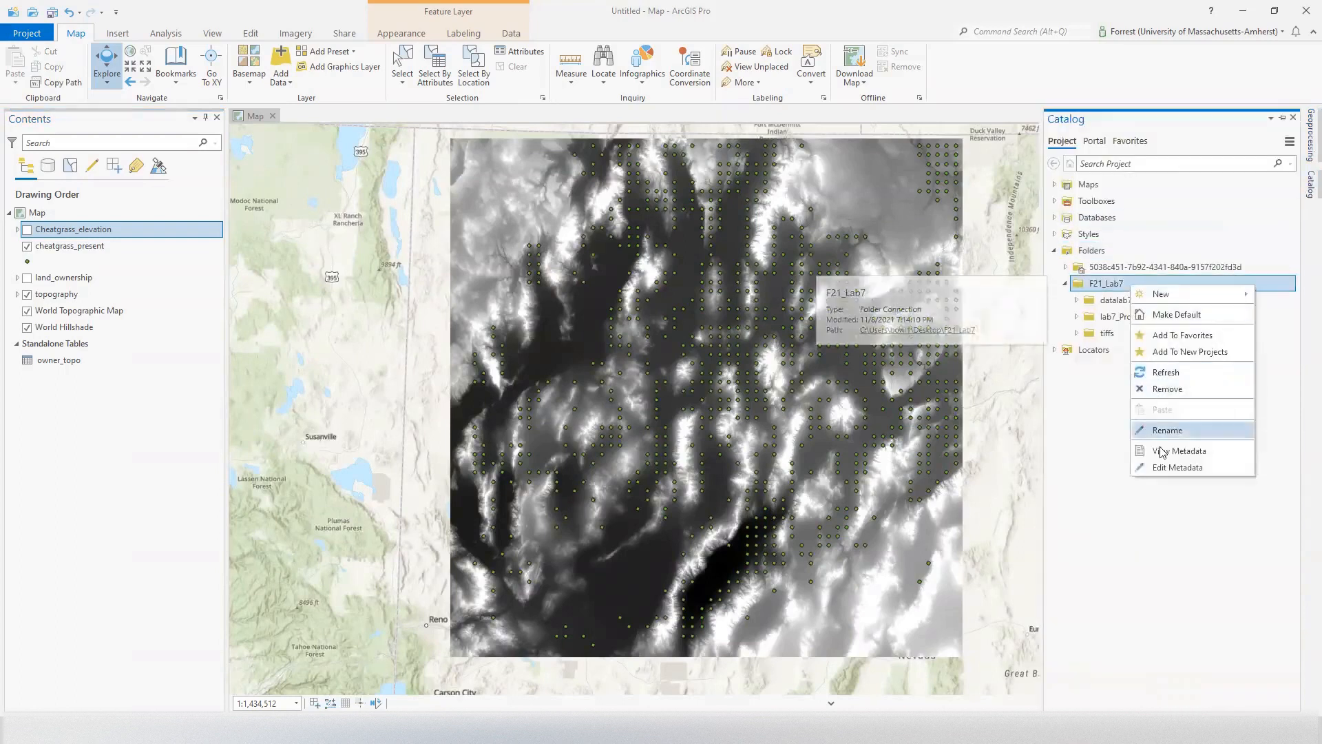
{"action": "mouse_move", "coordinate": [1150, 300]}
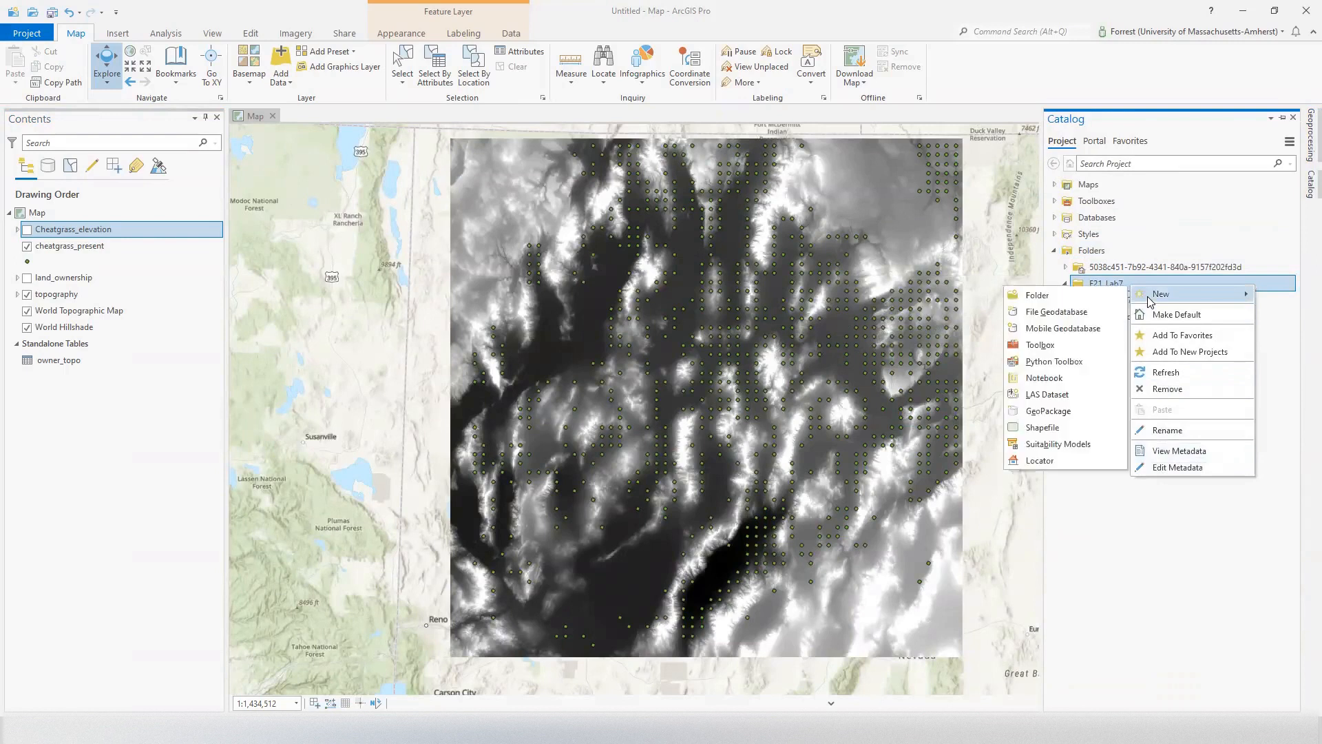
{"action": "left_click", "coordinate": [1064, 432]}
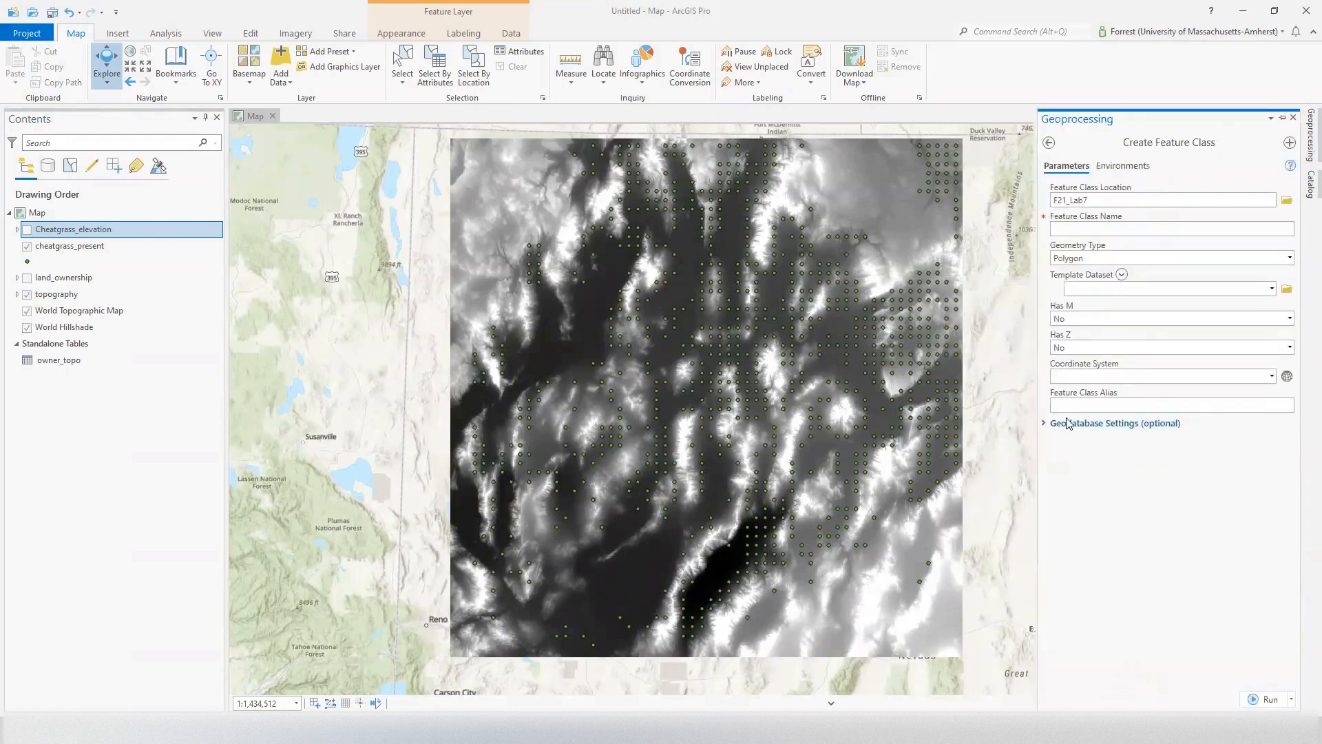
{"action": "left_click", "coordinate": [1243, 229]}
{"action": "key", "text": "ctrl+a"}
{"action": "key", "text": "BackSpace"}
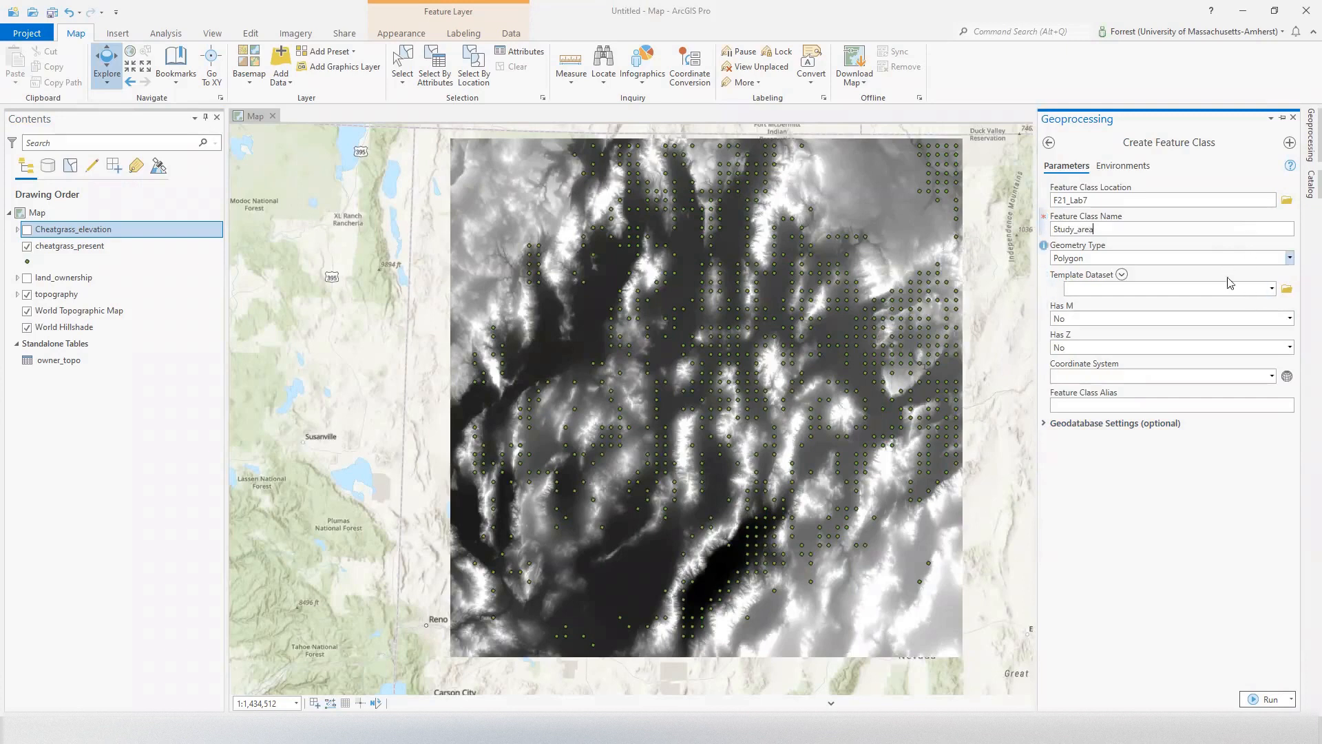
{"action": "left_click", "coordinate": [1287, 376]}
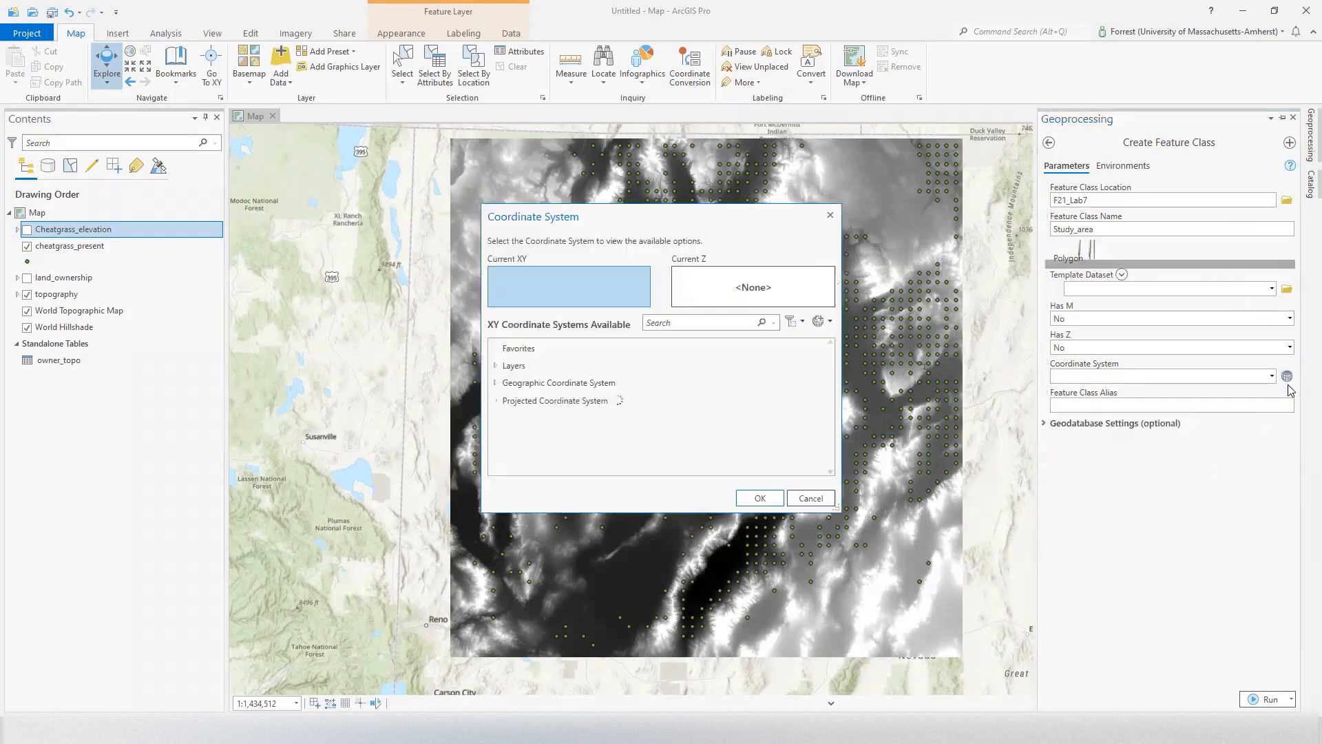
{"action": "double_click", "coordinate": [504, 366]}
{"action": "left_click", "coordinate": [571, 418]}
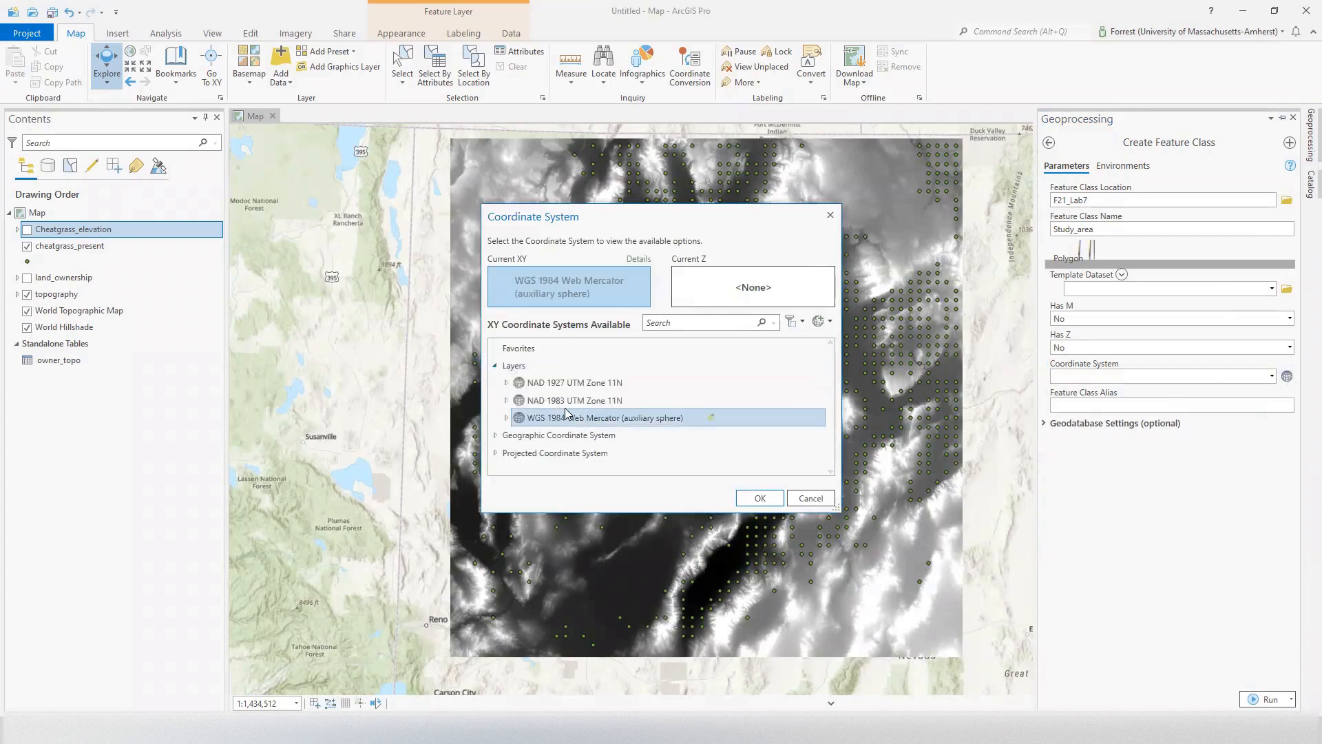
{"action": "left_click", "coordinate": [567, 401]}
{"action": "left_click", "coordinate": [562, 383]}
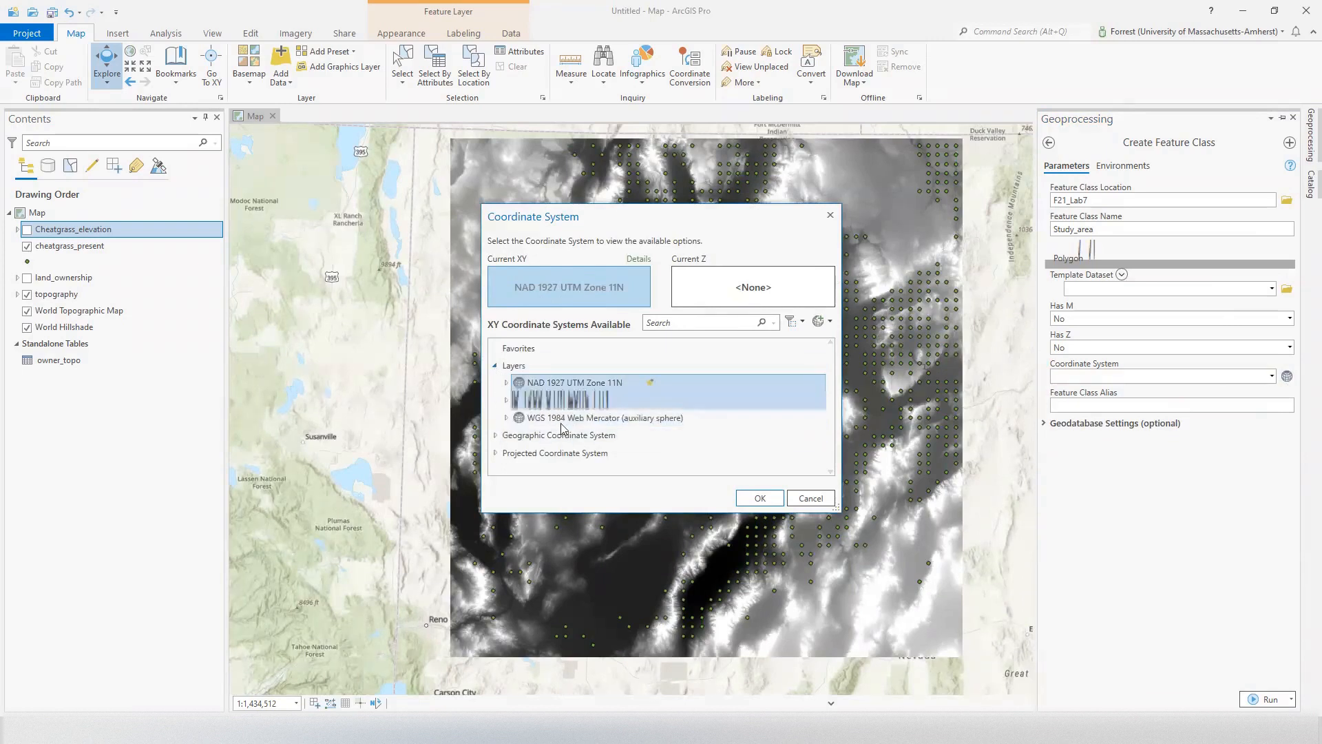
{"action": "left_click", "coordinate": [804, 499]}
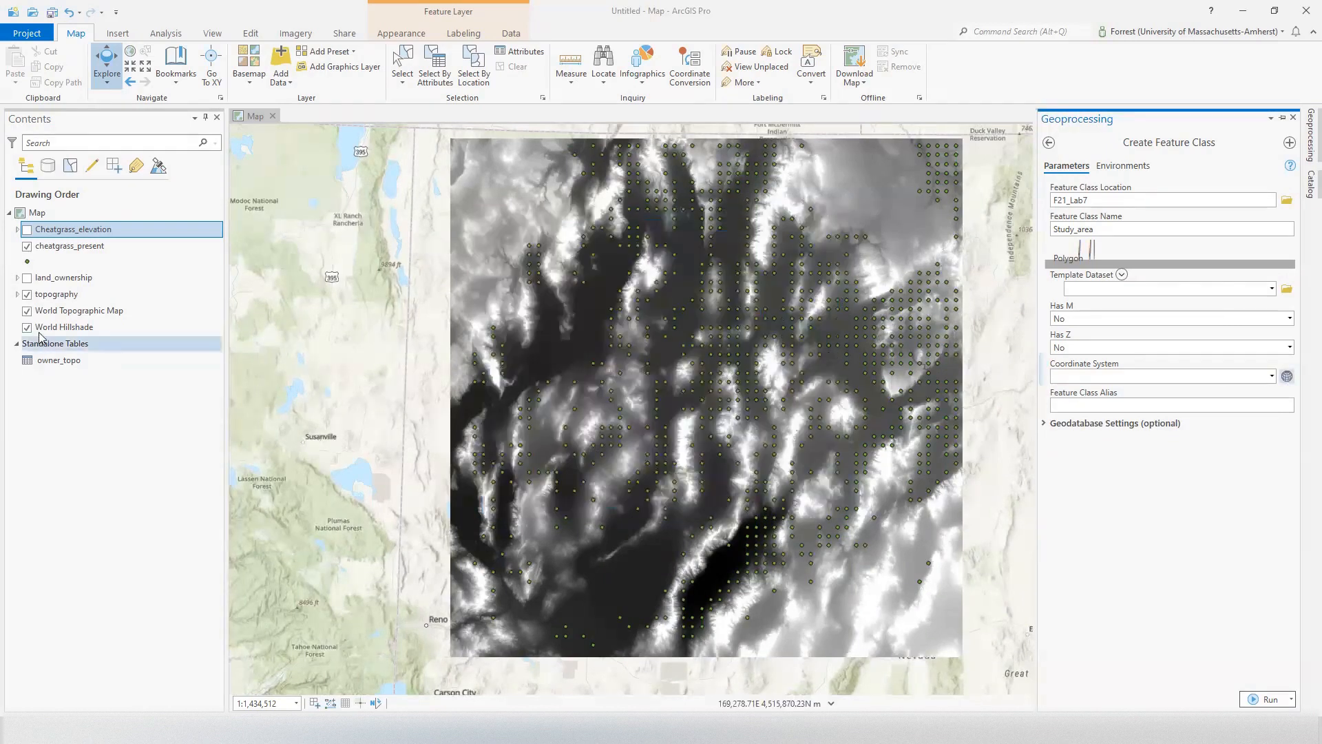
- Check the spatial reference of the topography layer in its source properties
{"action": "left_click", "coordinate": [75, 301]}
{"action": "right_click", "coordinate": [76, 300]}
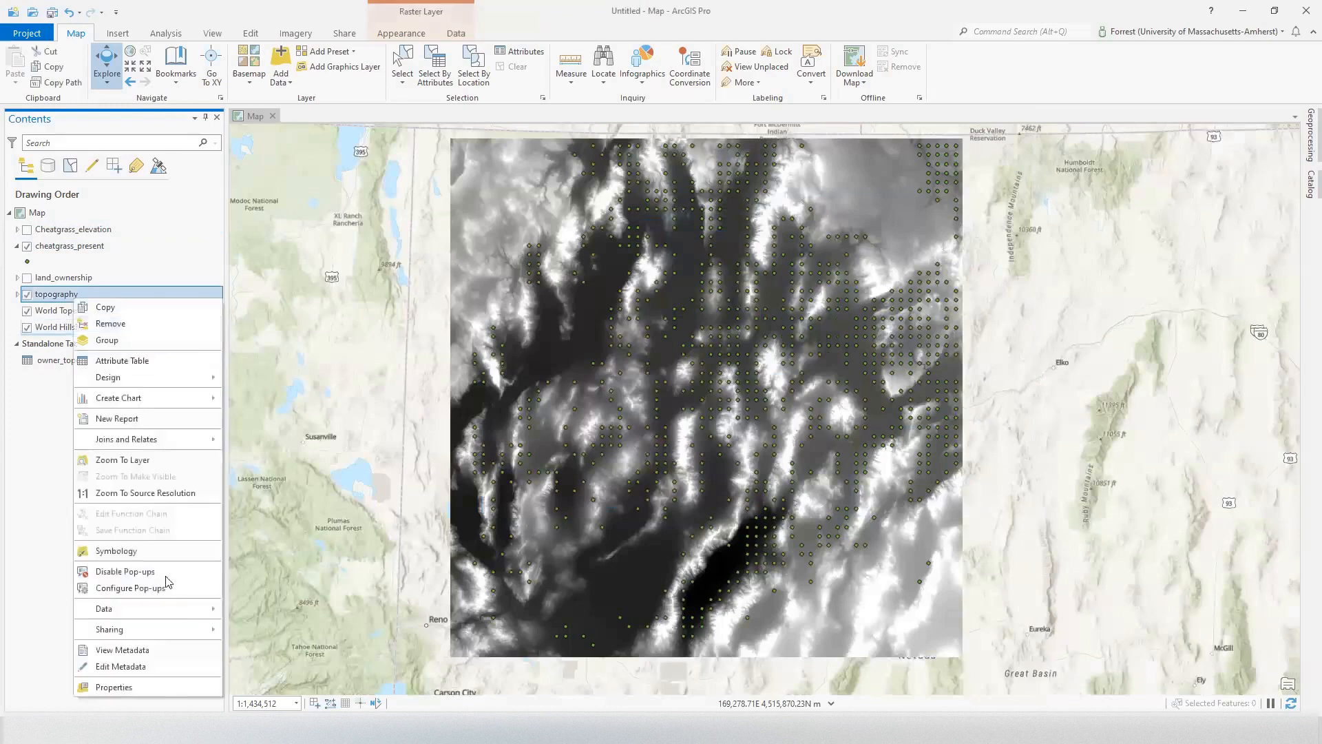
{"action": "left_click", "coordinate": [176, 686]}
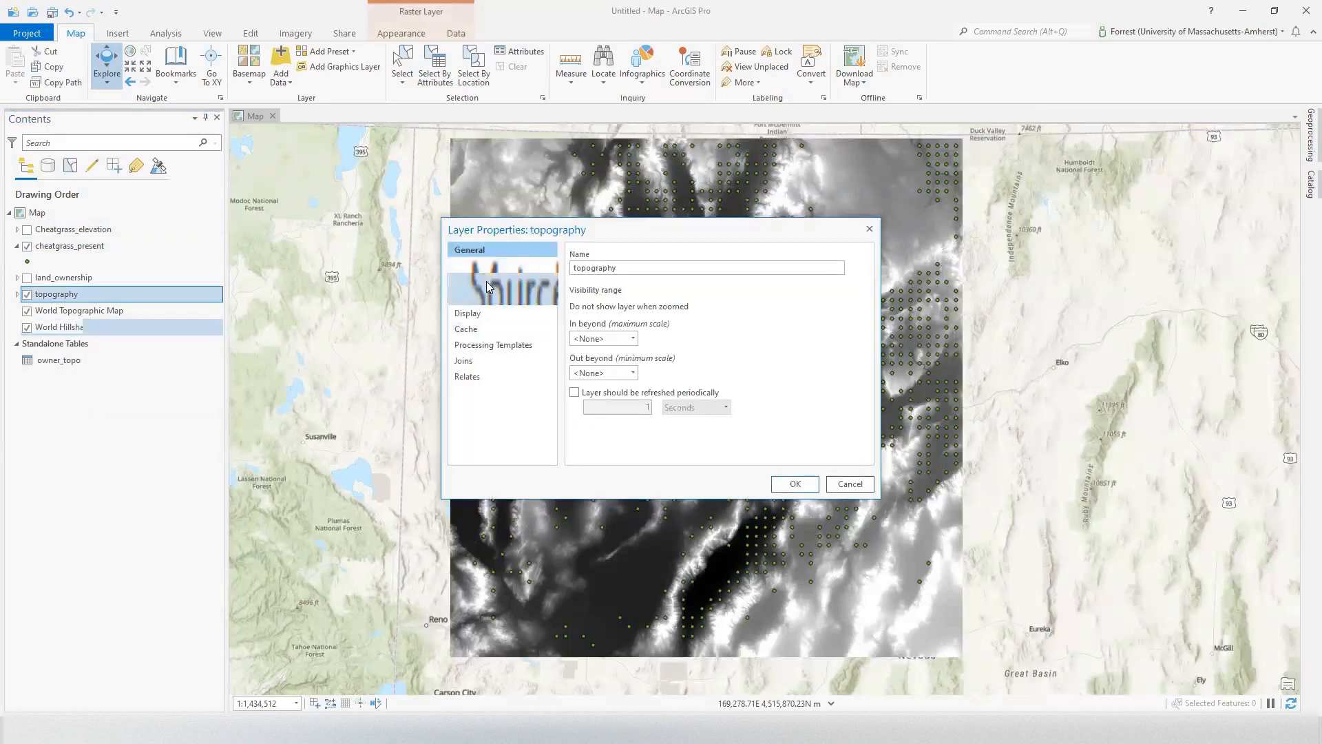
{"action": "left_click", "coordinate": [491, 282]}
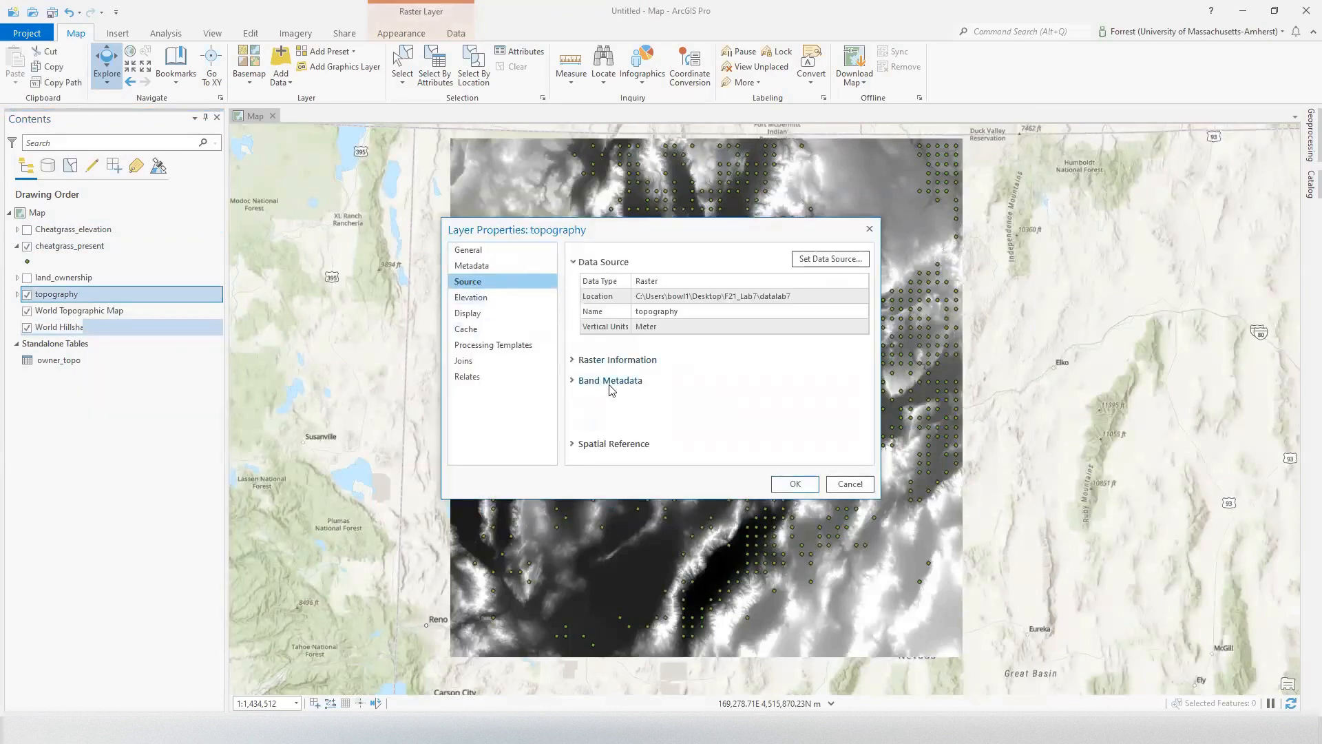
{"action": "left_click", "coordinate": [612, 442]}
{"action": "scroll", "coordinate": [688, 414], "scroll_direction": "down", "scroll_amount": 3}
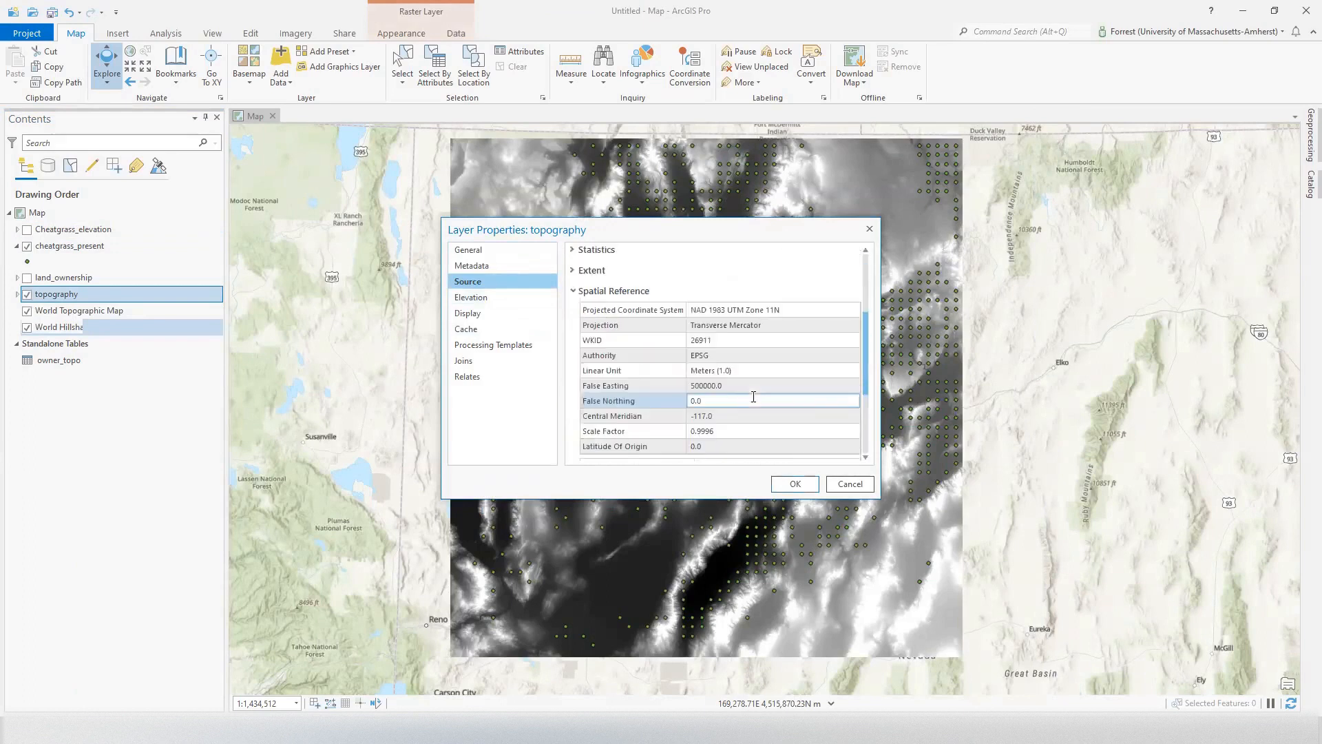
{"action": "left_click", "coordinate": [852, 484]}
- Set the new feature class's coordinate system to NAD 1983 UTM Zone 11N and create the feature class
{"action": "left_click", "coordinate": [1306, 134]}
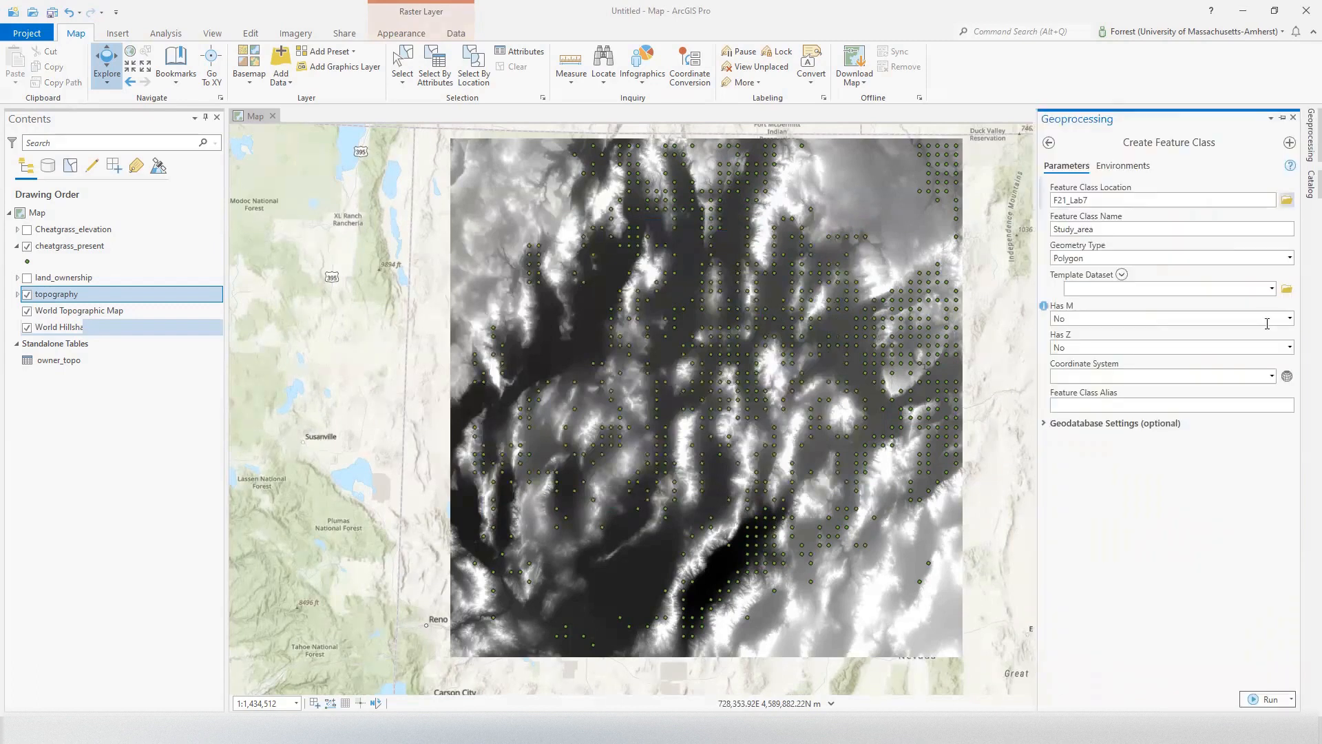
{"action": "left_click", "coordinate": [1286, 376]}
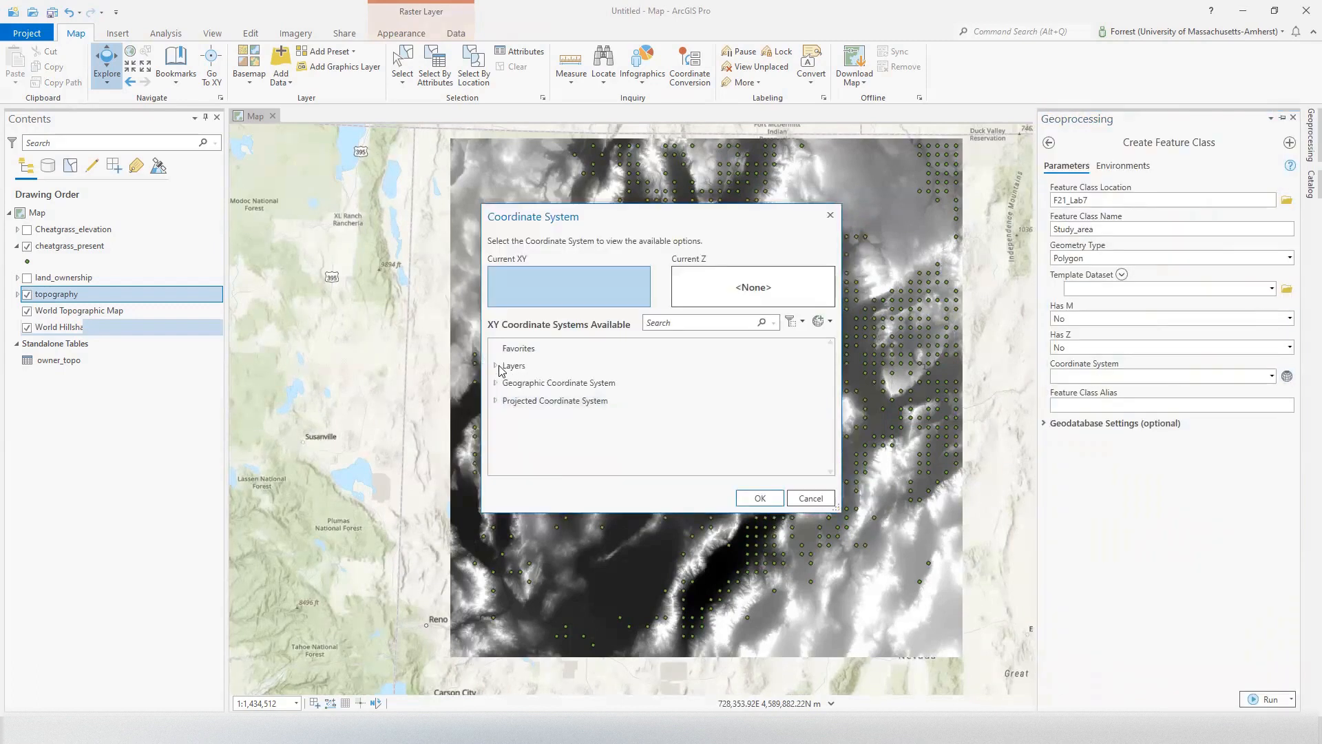
{"action": "left_click", "coordinate": [495, 365]}
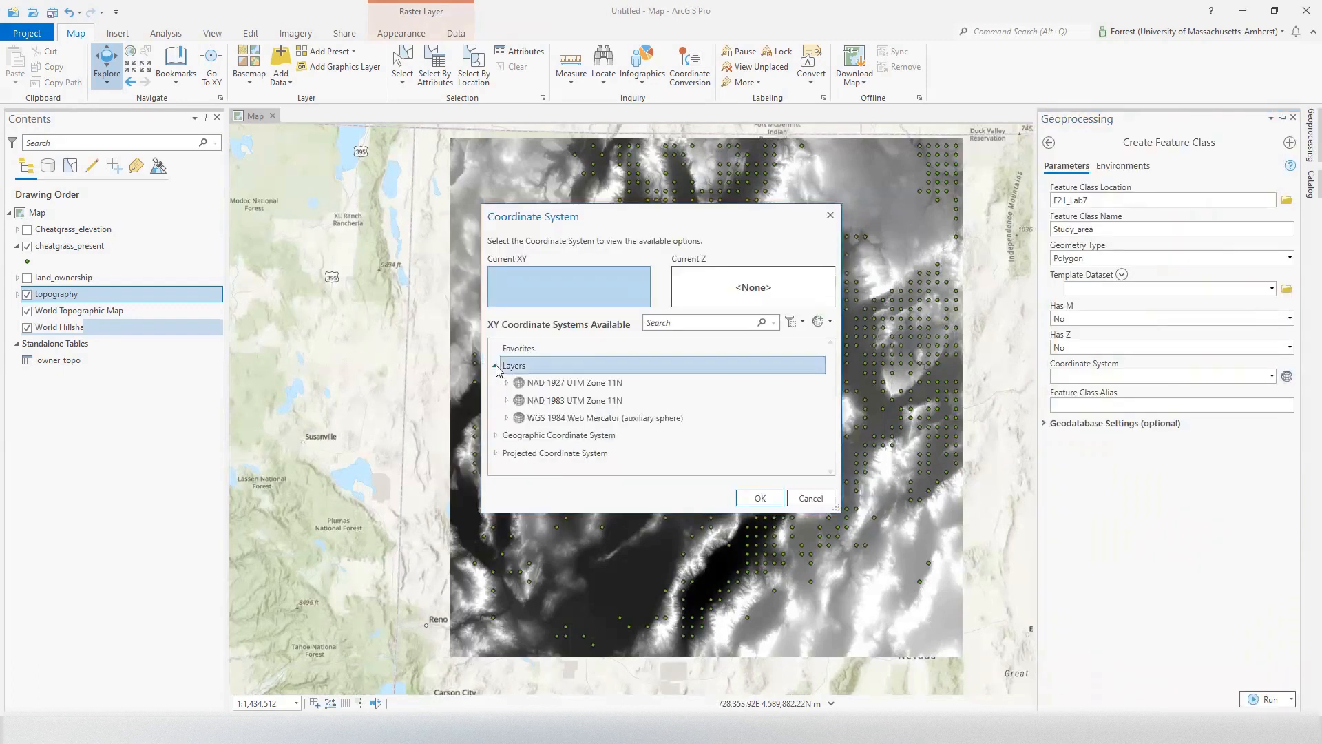
{"action": "left_click", "coordinate": [572, 400]}
{"action": "left_click", "coordinate": [760, 498]}
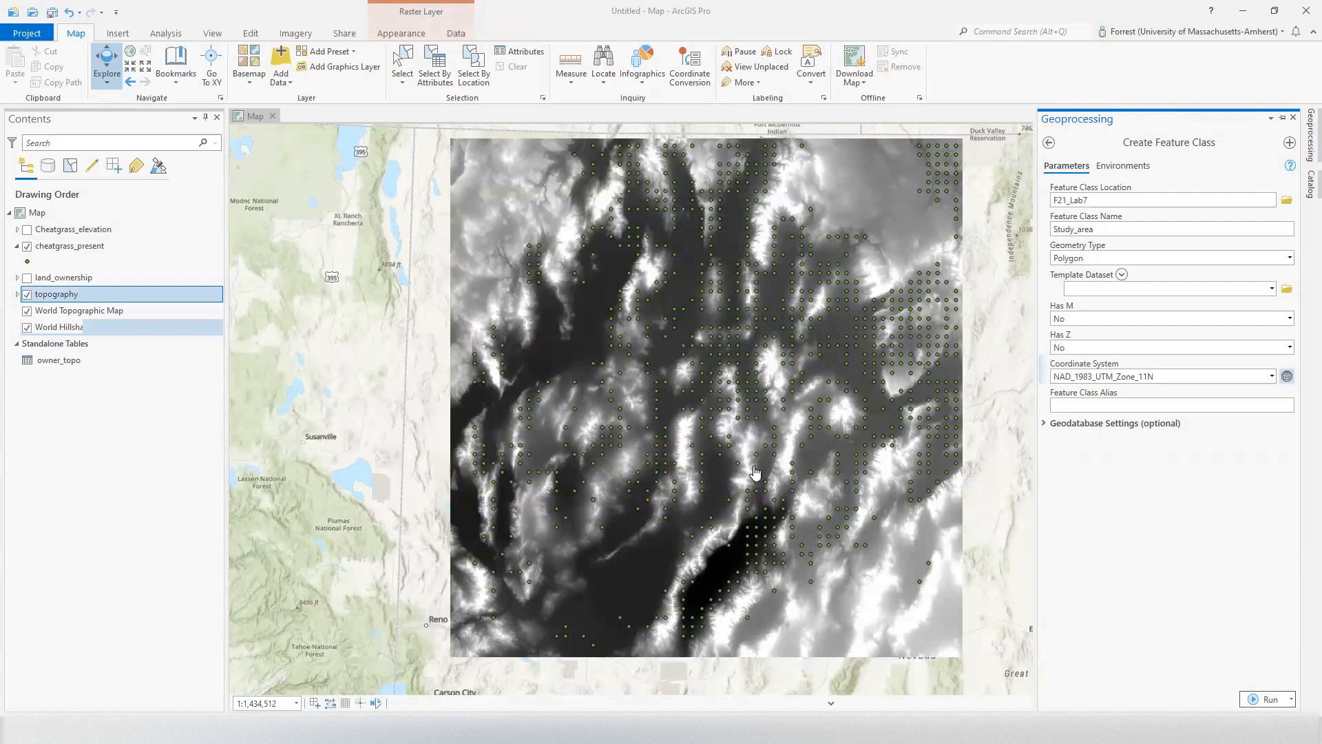
{"action": "left_click", "coordinate": [1265, 699]}
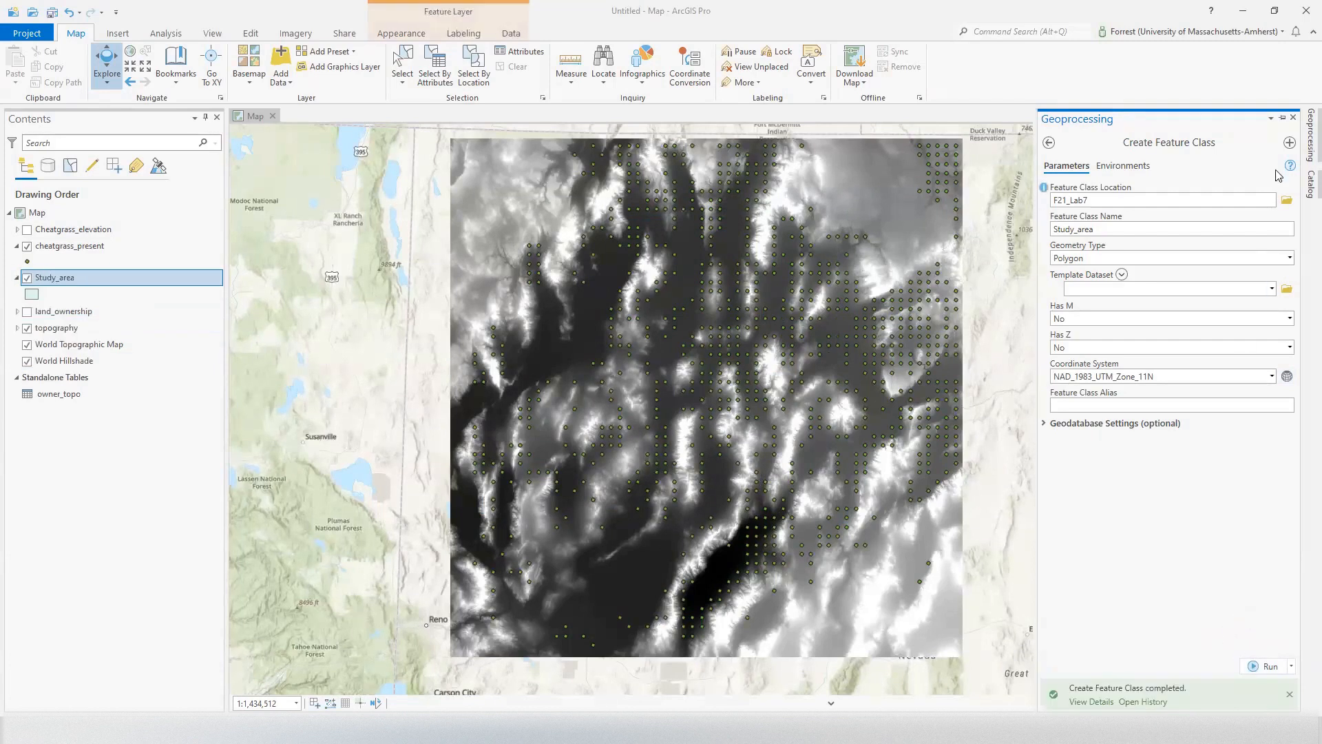
- Close the geoprocessing tool, refresh the F21_Lab7 project folder, and locate Study_area.shp in it
{"action": "left_click", "coordinate": [1293, 118]}
{"action": "left_click", "coordinate": [1310, 126]}
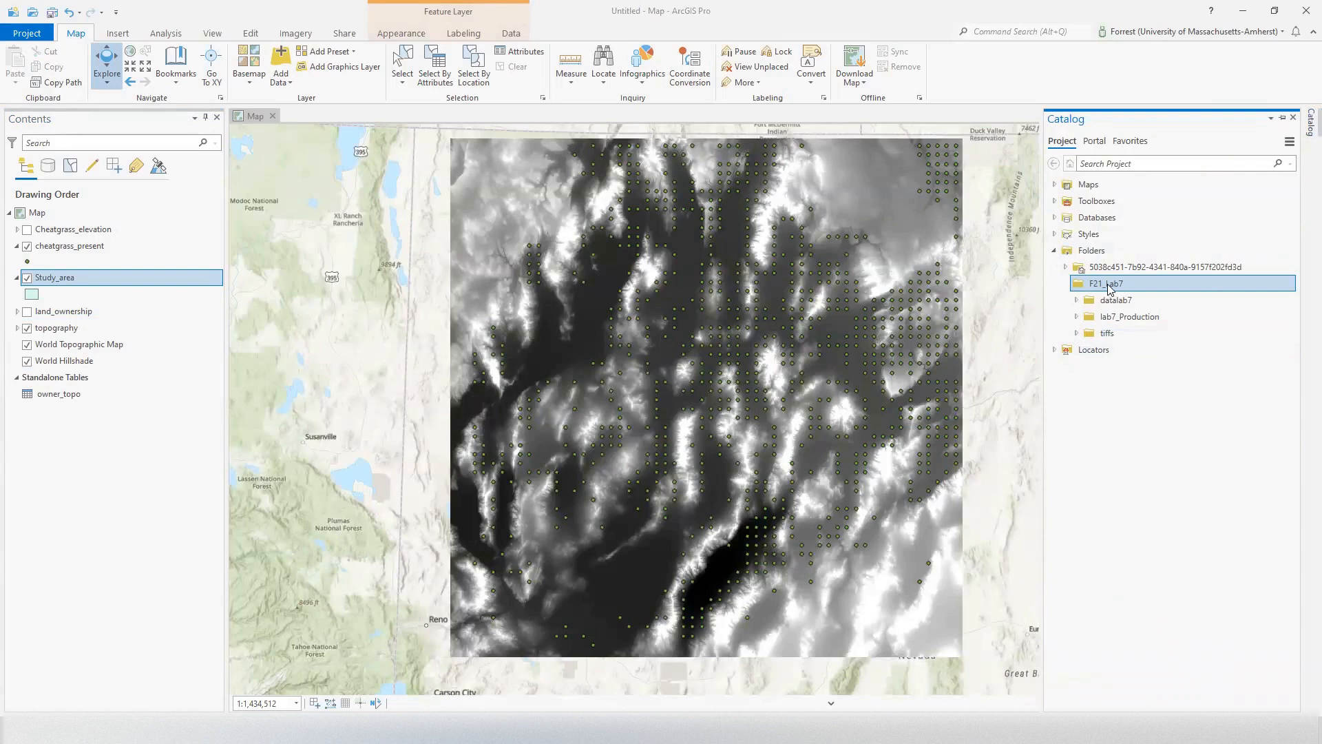
{"action": "right_click", "coordinate": [1110, 288]}
{"action": "left_click", "coordinate": [1112, 361]}
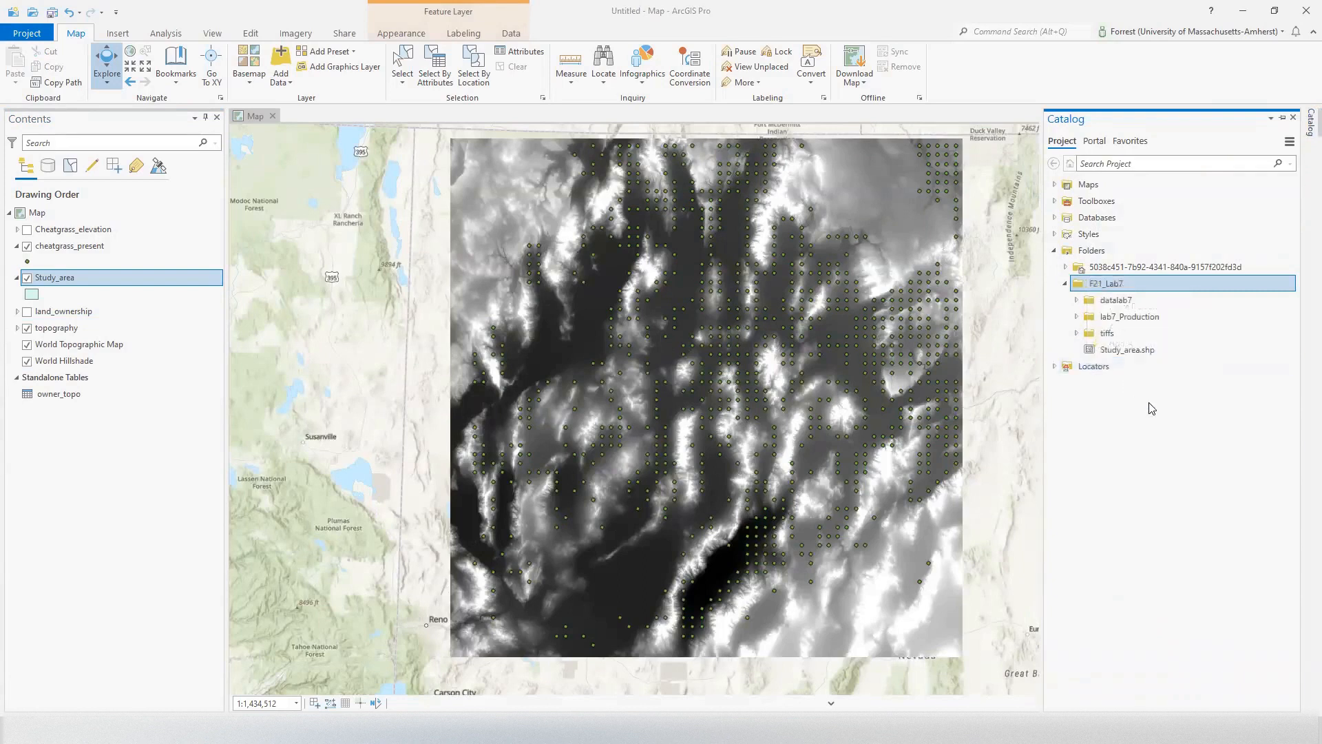
{"action": "left_click", "coordinate": [1119, 351]}
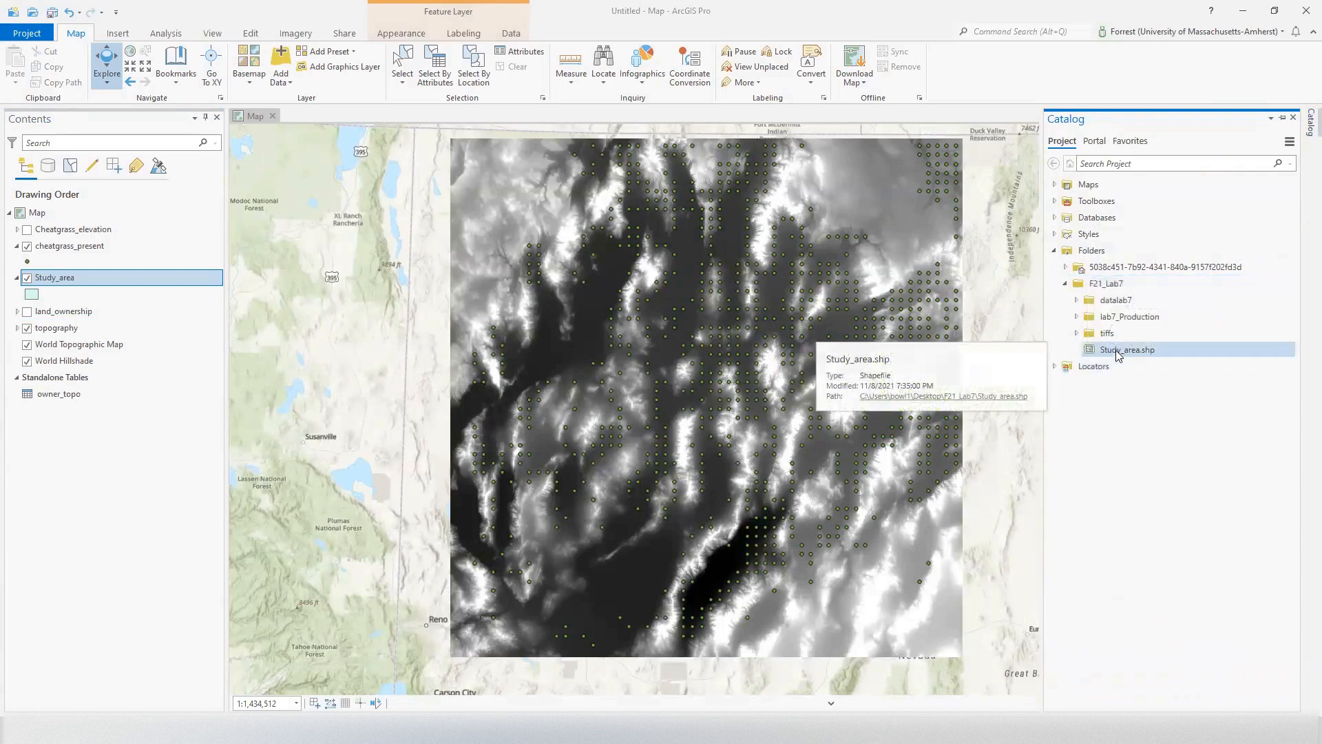
- Draw a four-cornered polygon in the Study_area layer by tracing the corners of the topography raster
{"action": "right_click", "coordinate": [83, 288]}
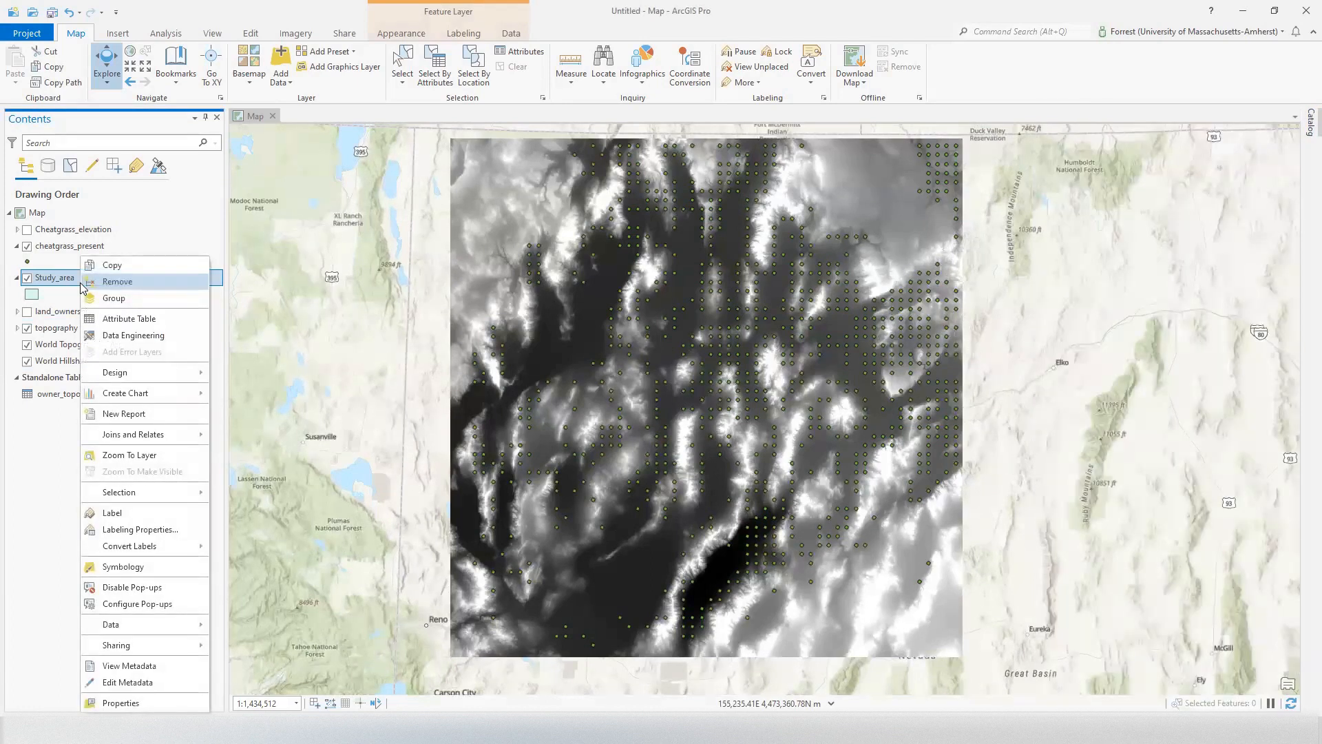
{"action": "left_click", "coordinate": [34, 578]}
{"action": "left_click", "coordinate": [259, 34]}
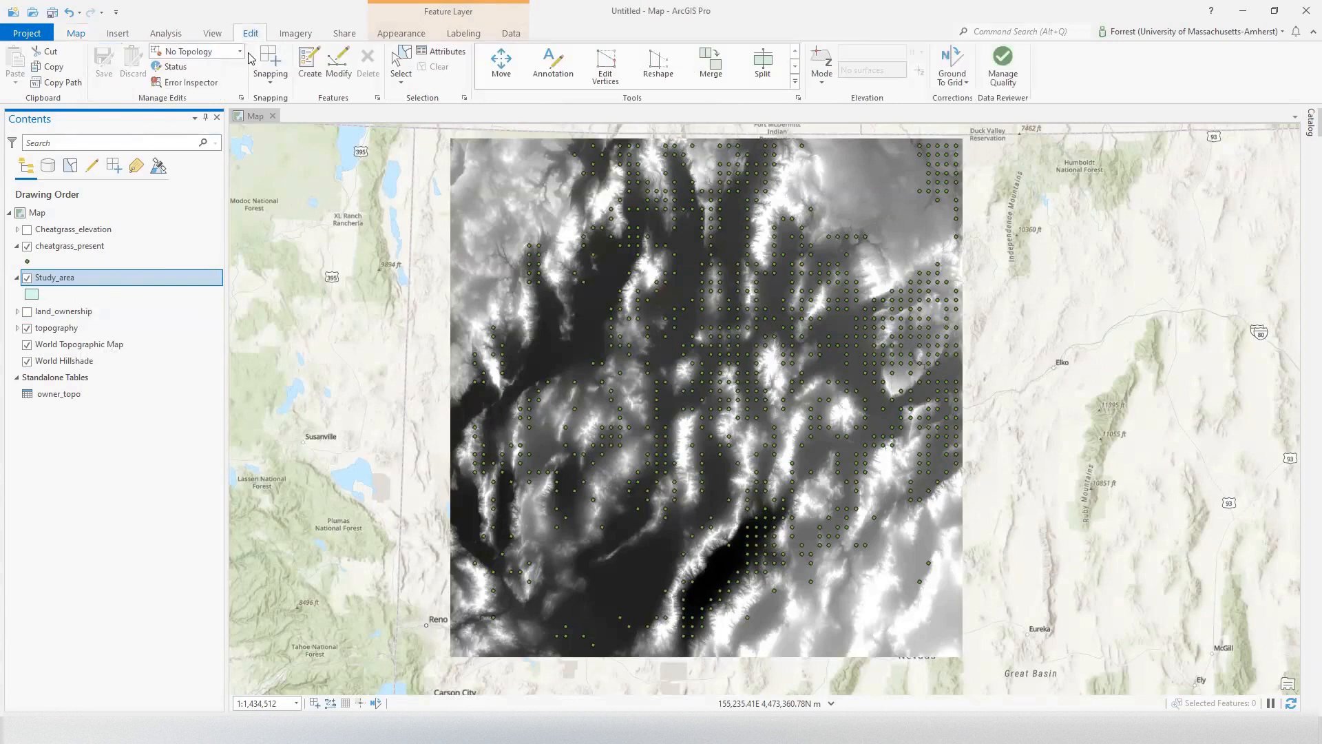
{"action": "left_click", "coordinate": [303, 62]}
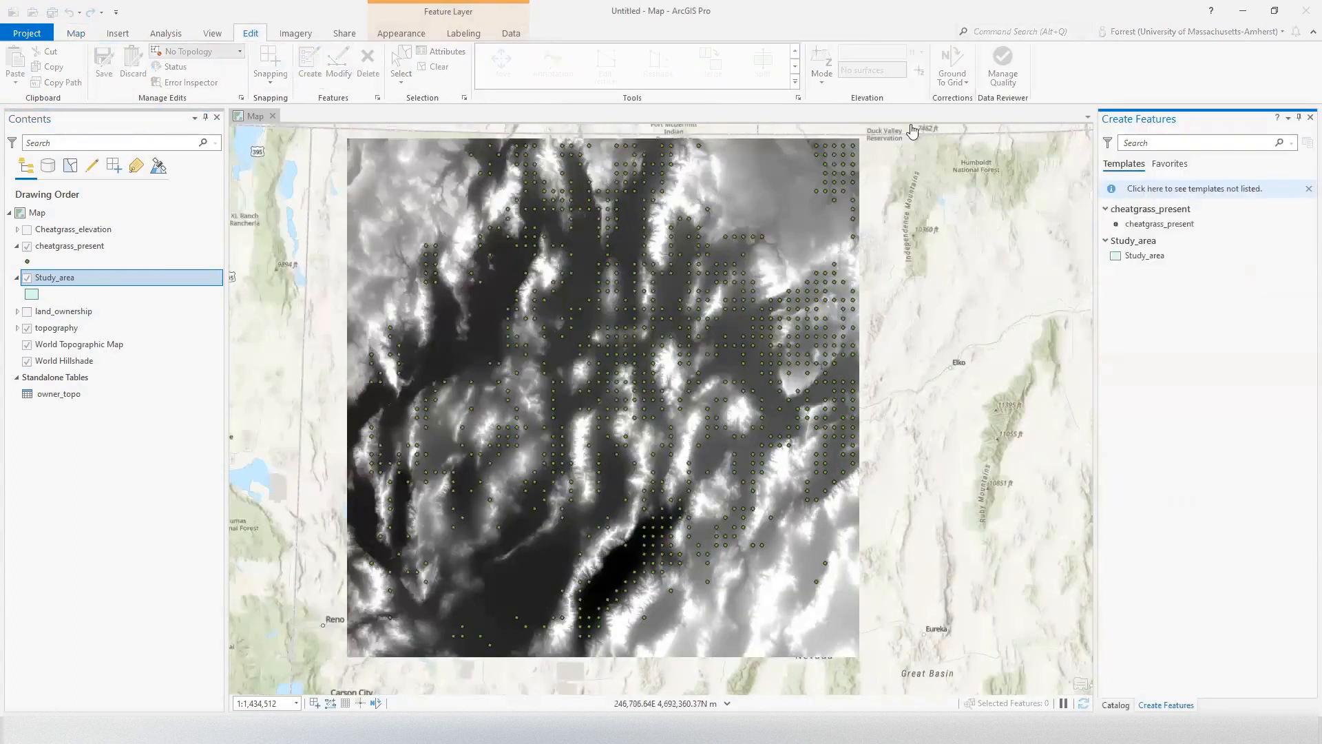
{"action": "left_click", "coordinate": [1148, 266]}
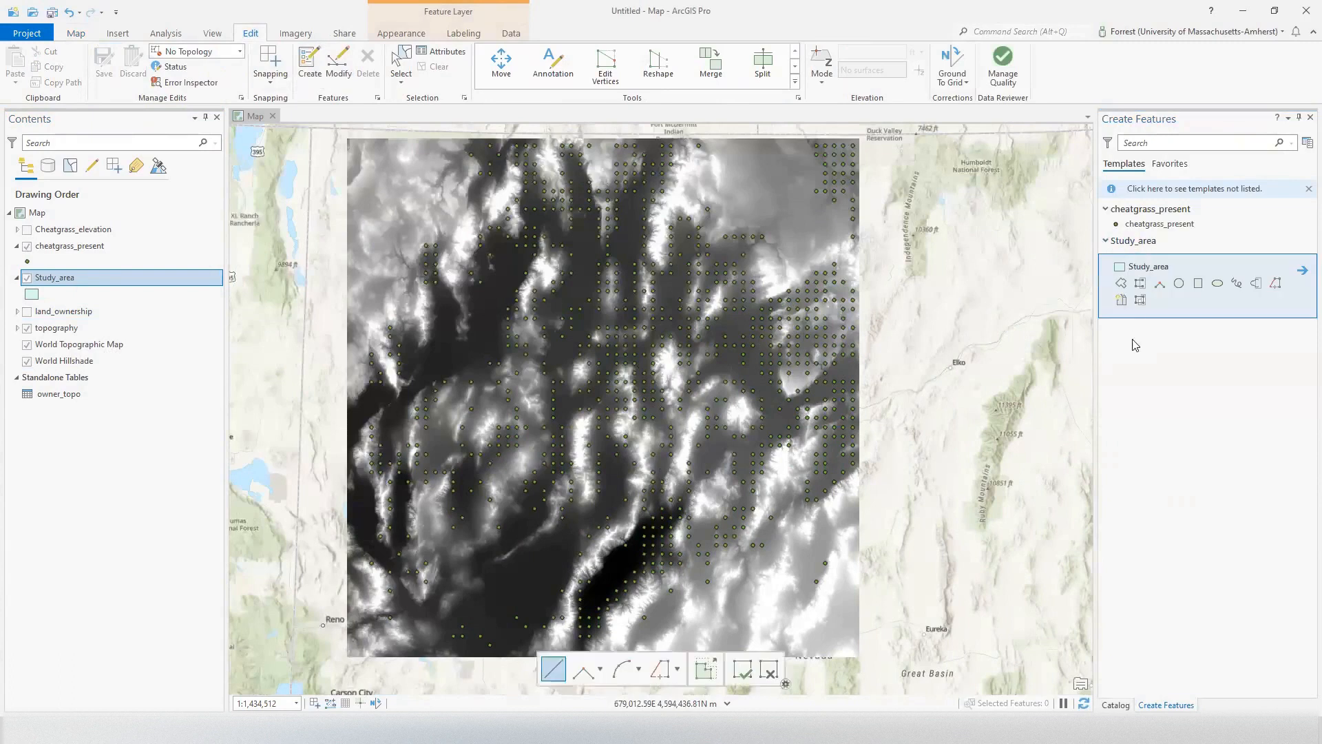
{"action": "left_click", "coordinate": [1121, 285]}
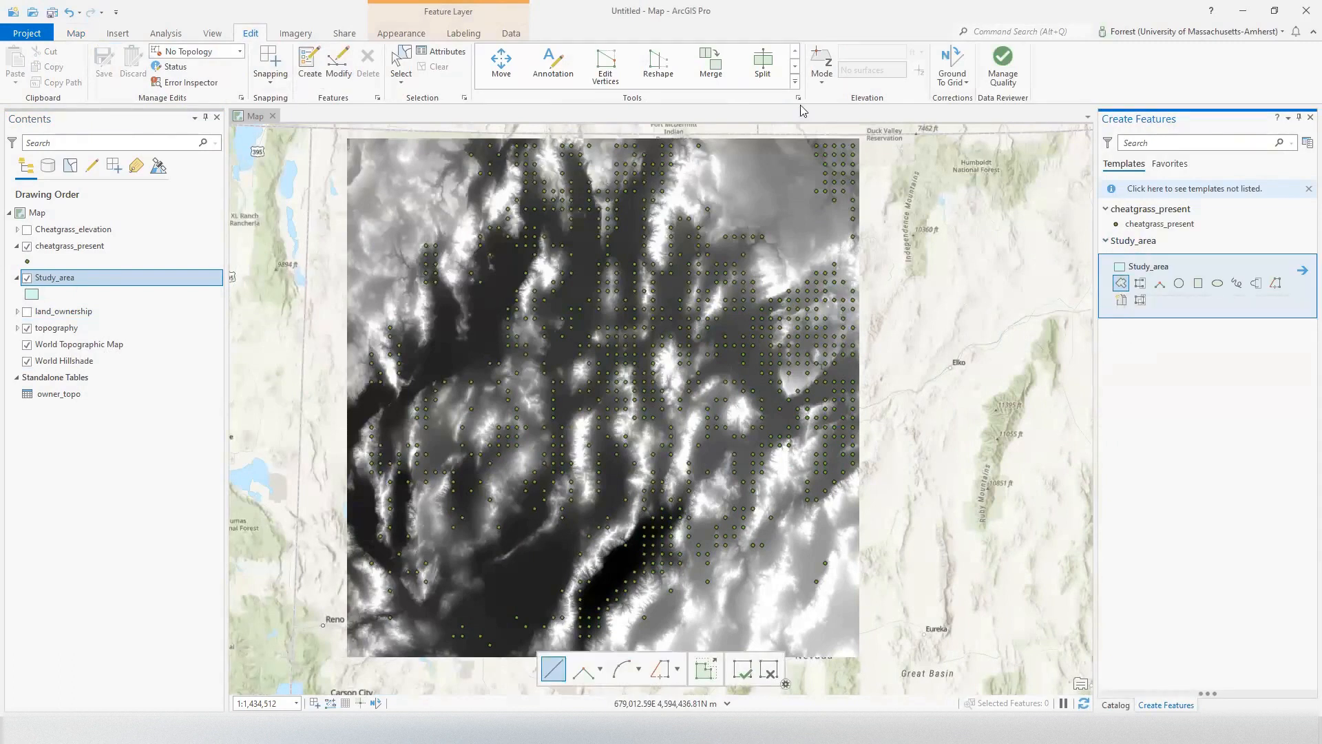
{"action": "left_click", "coordinate": [858, 138]}
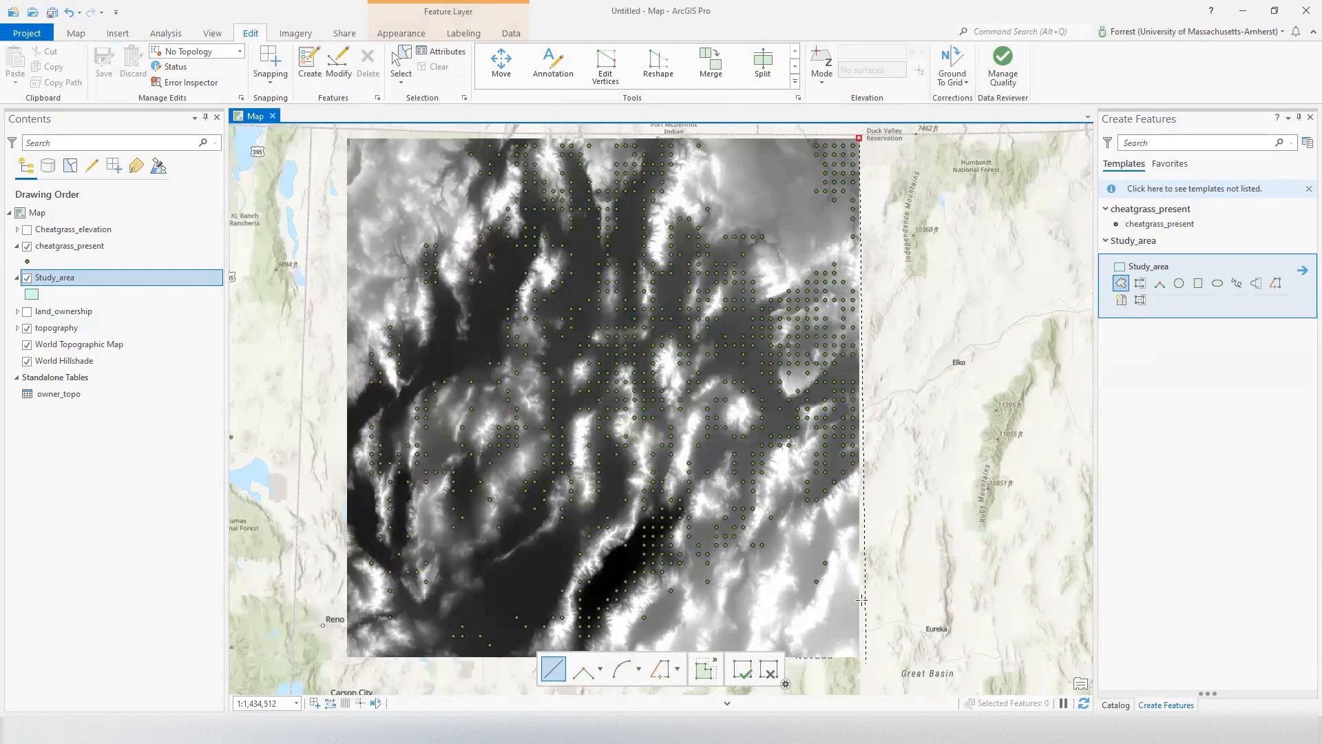
{"action": "left_click", "coordinate": [347, 137]}
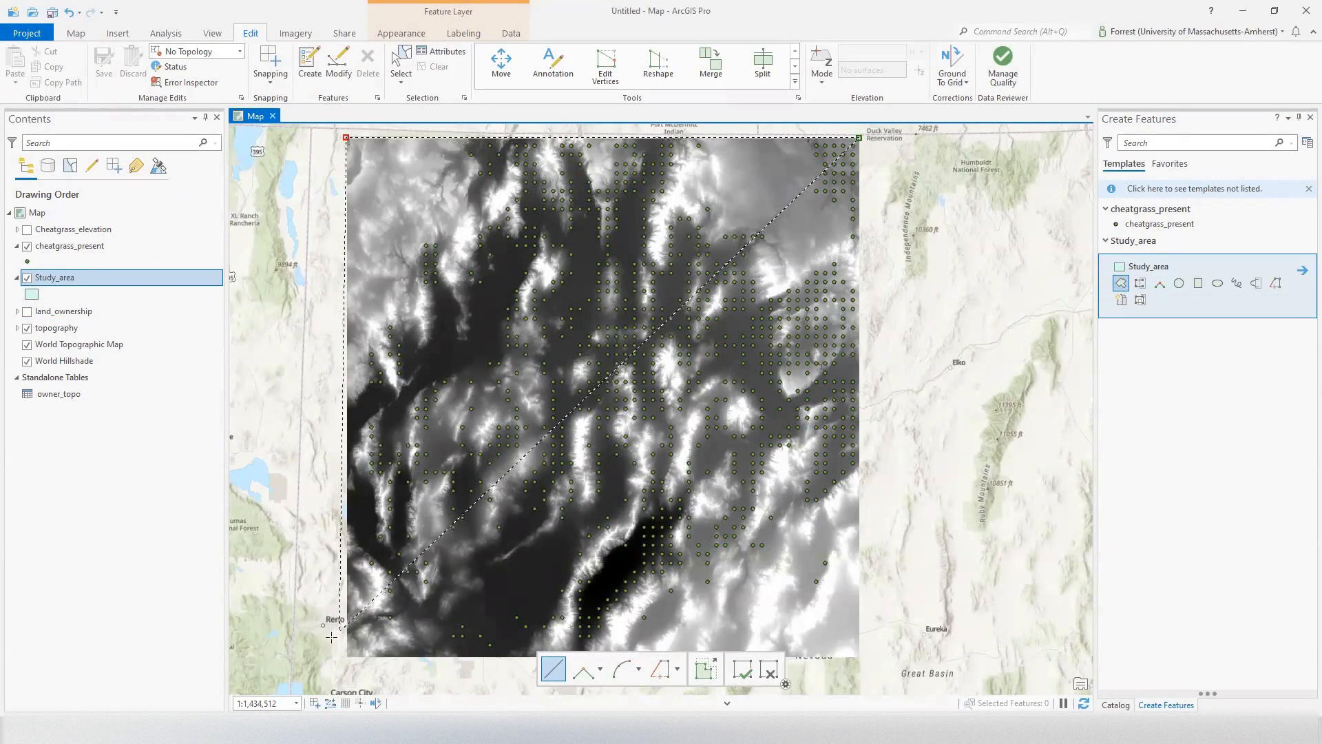
{"action": "left_click", "coordinate": [347, 658]}
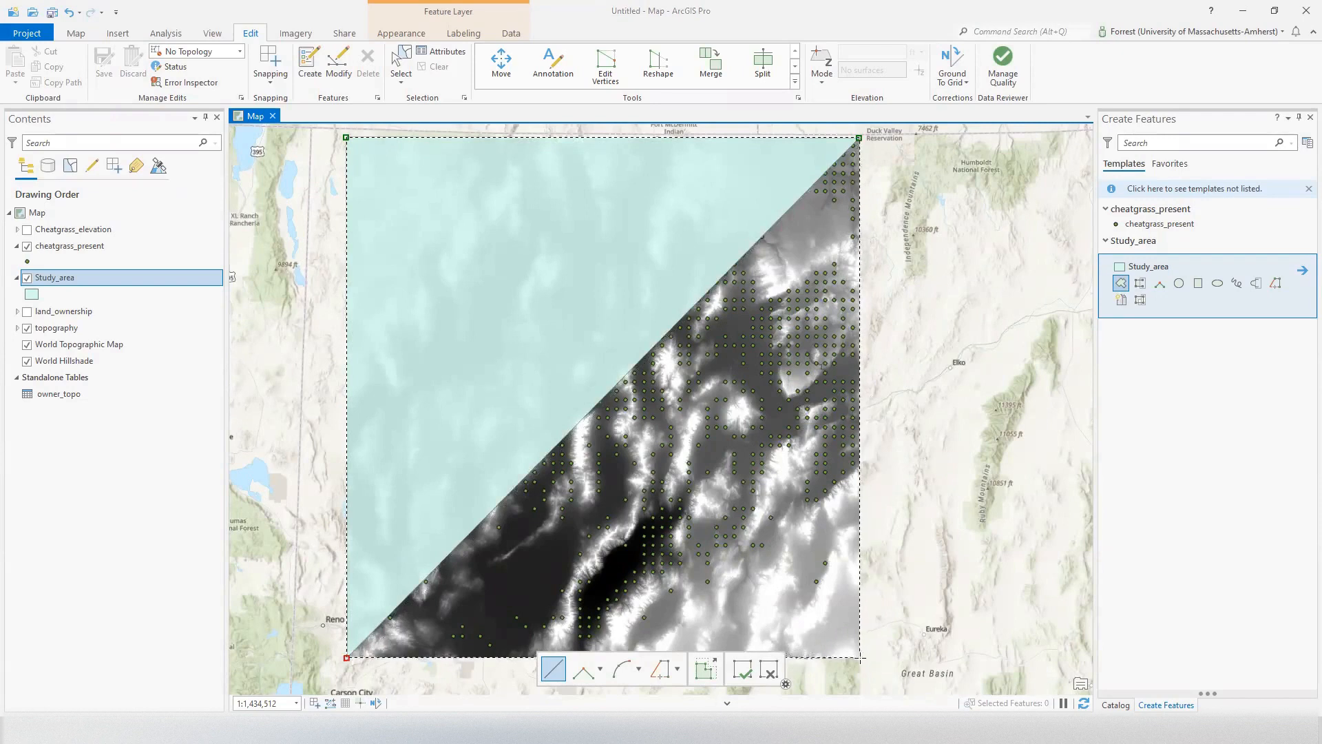
{"action": "double_click", "coordinate": [861, 658]}
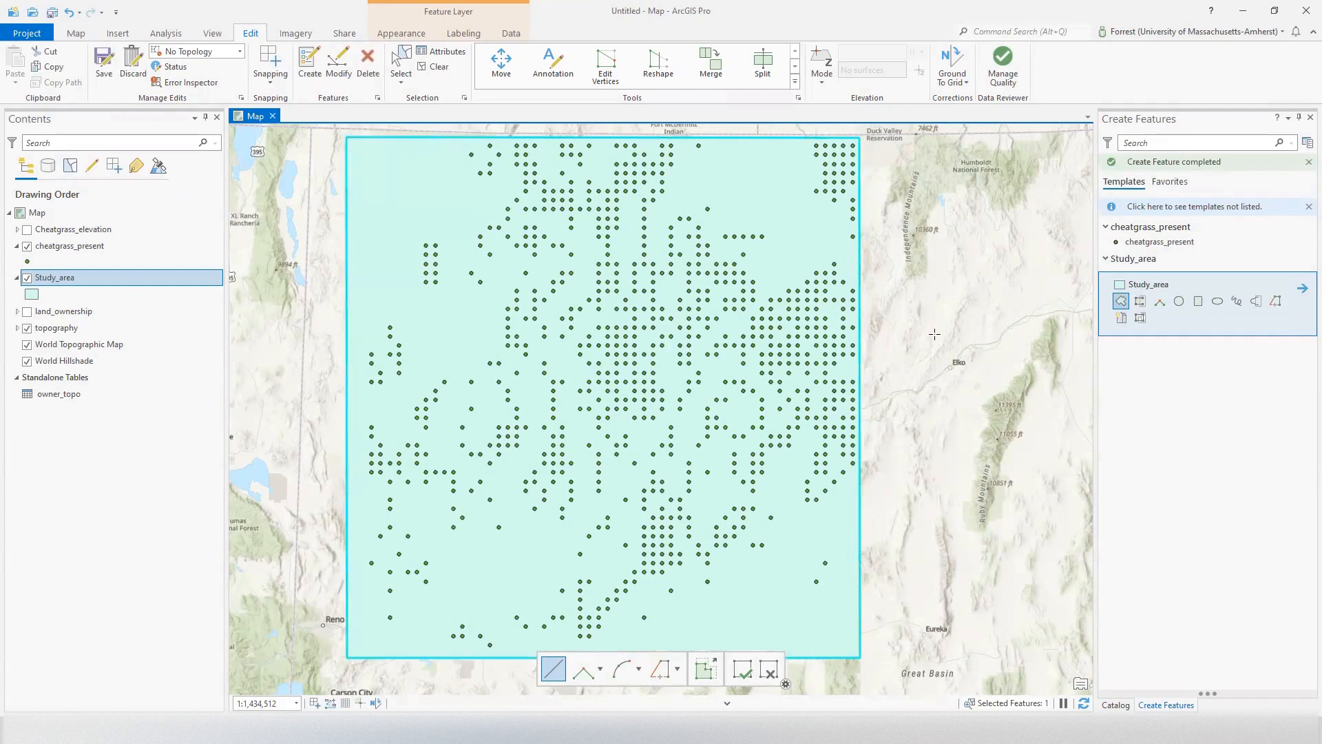
- Save all edits made to the Study_area layer
{"action": "left_click", "coordinate": [107, 67]}
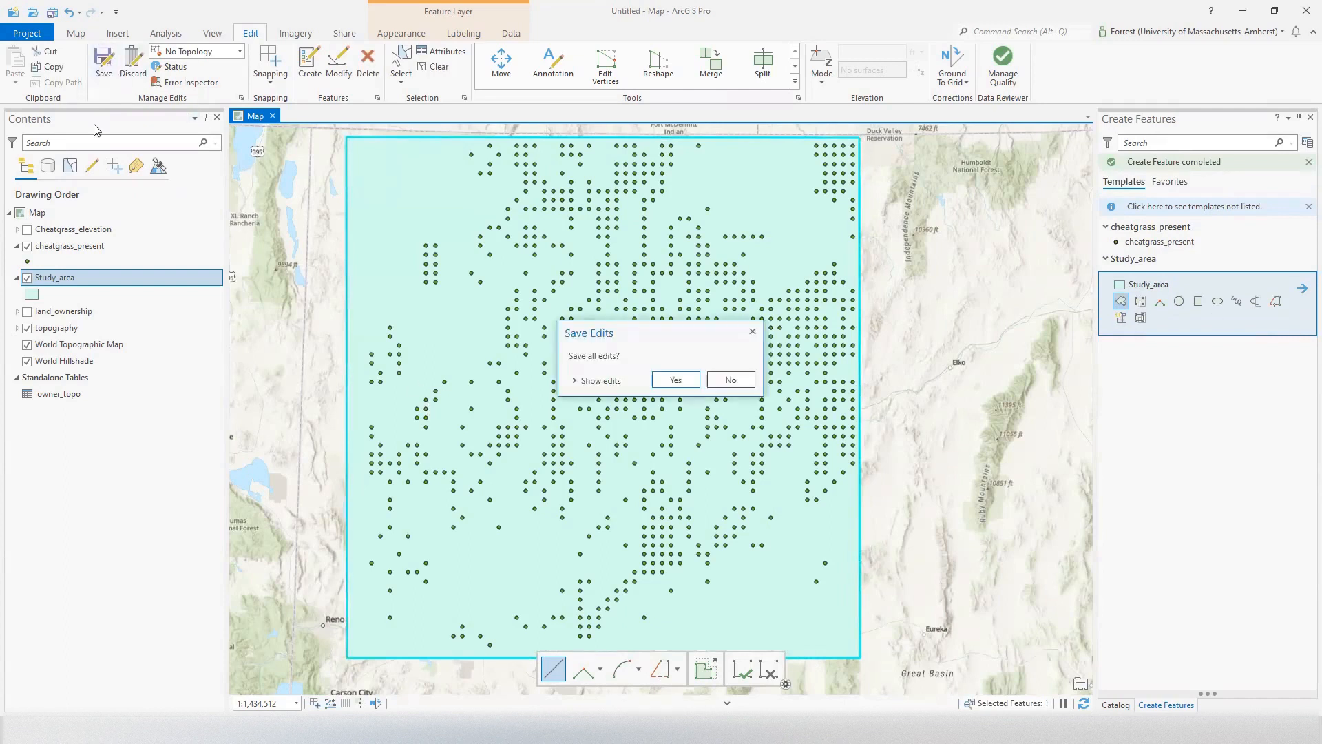
{"action": "left_click_drag", "start_coordinate": [595, 328], "coordinate": [522, 242]}
{"action": "left_click", "coordinate": [603, 294]}
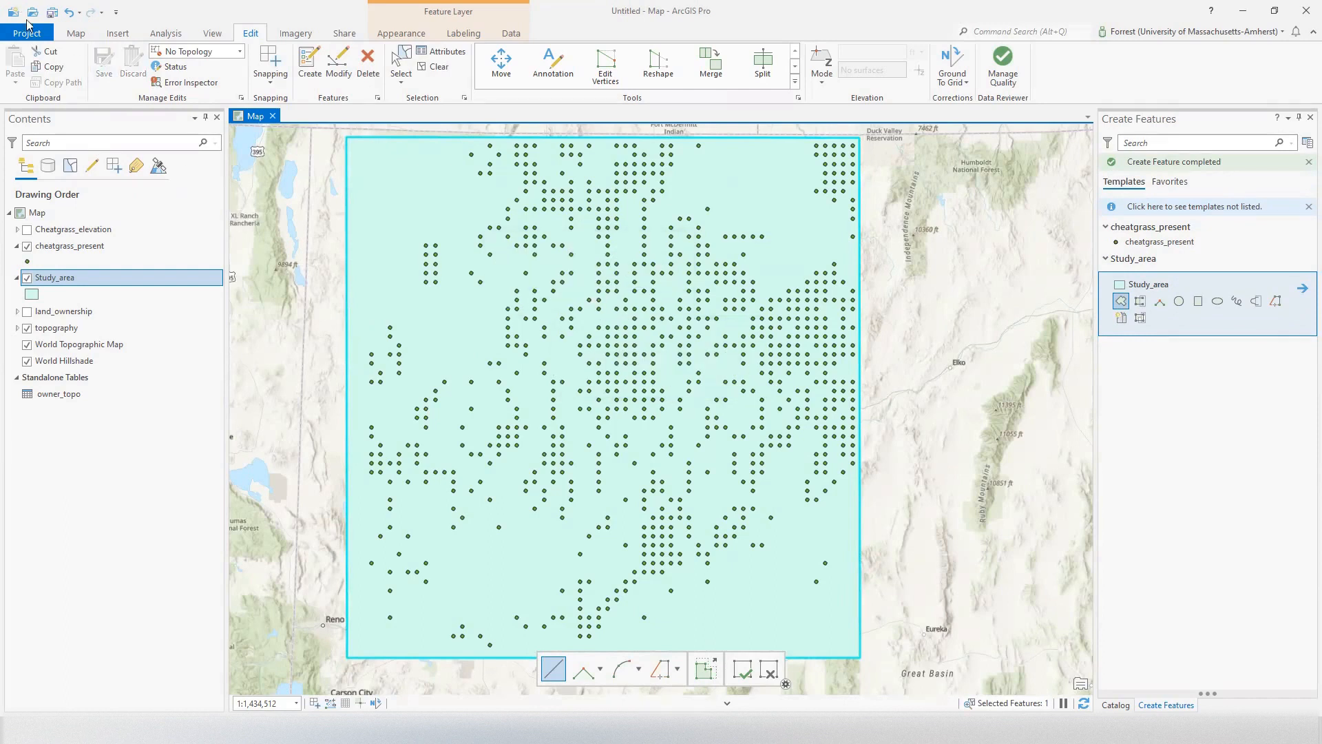
- Inspect the Study_area attribute table and clear the selection of the new polygon
{"action": "left_click", "coordinate": [76, 39]}
{"action": "right_click", "coordinate": [86, 277]}
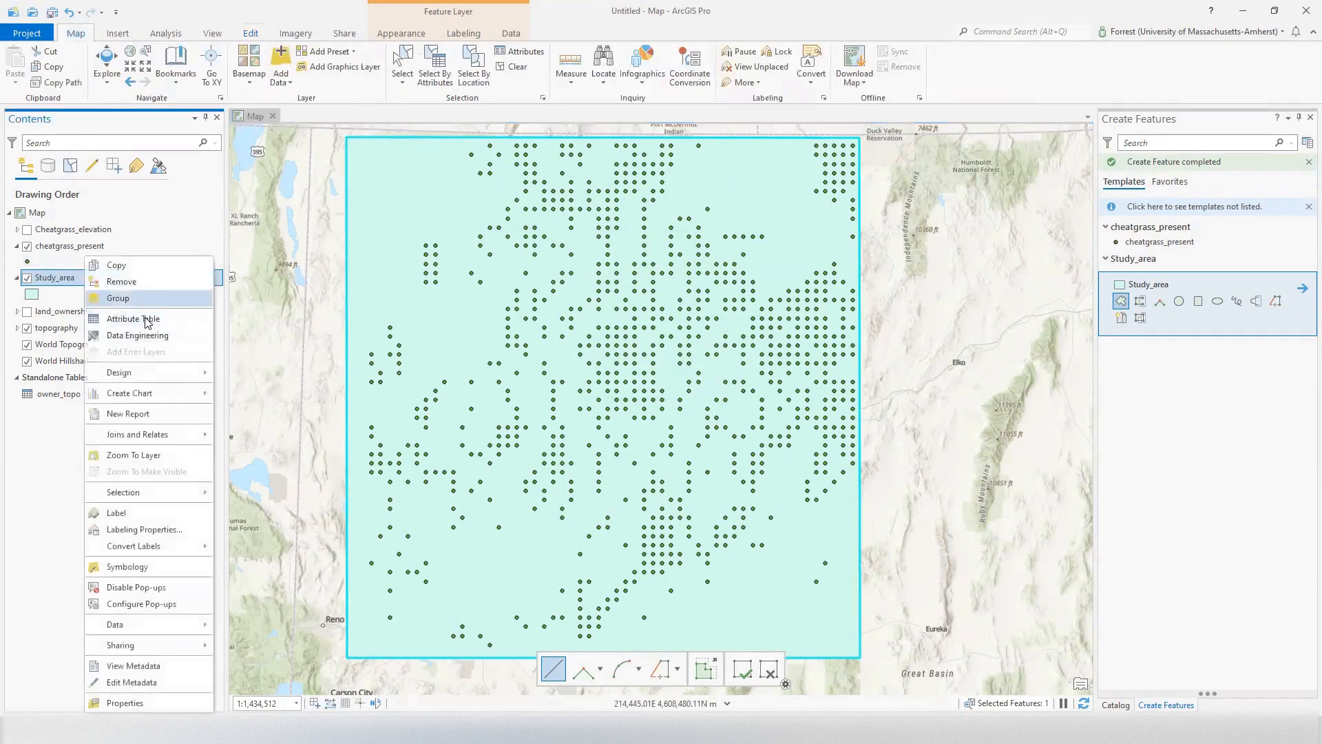
{"action": "left_click", "coordinate": [147, 319]}
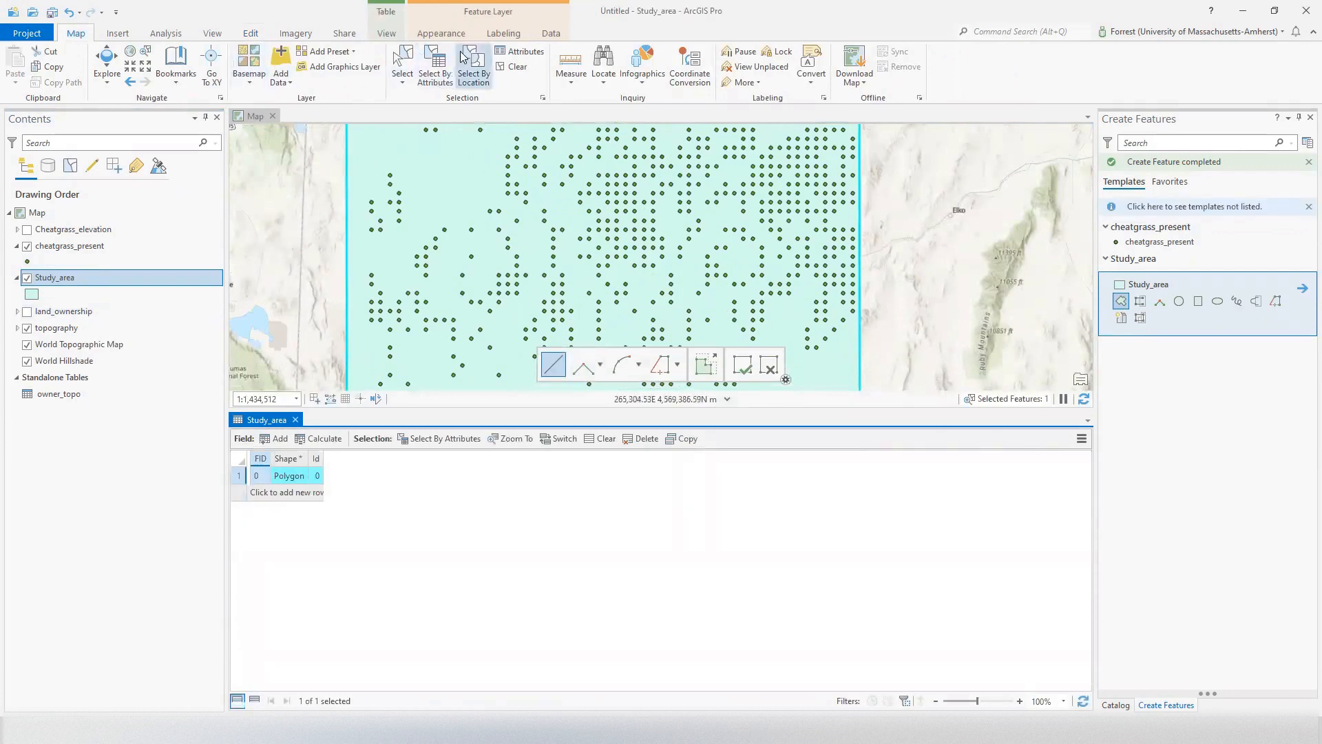
{"action": "left_click", "coordinate": [514, 66]}
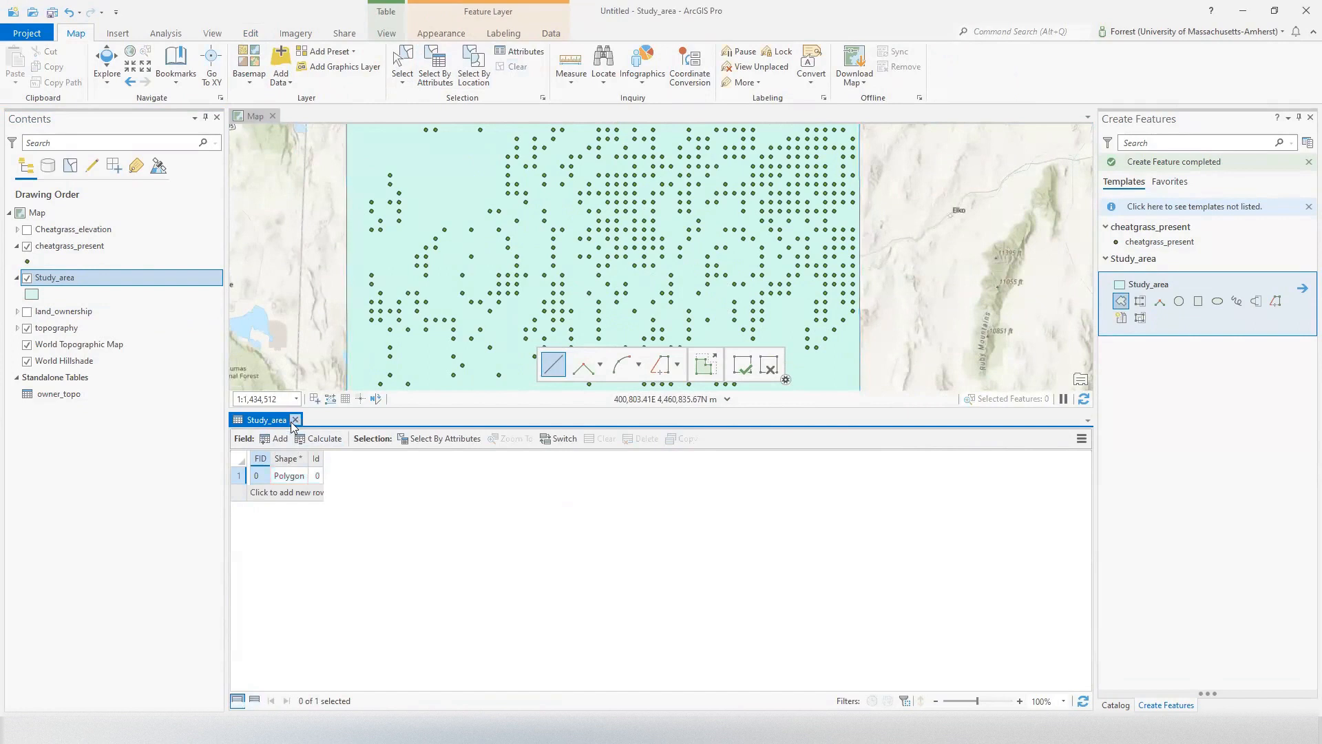
{"action": "left_click", "coordinate": [295, 419]}
- Check the spatial reference of the Study_area layer in its source properties
{"action": "right_click", "coordinate": [41, 277]}
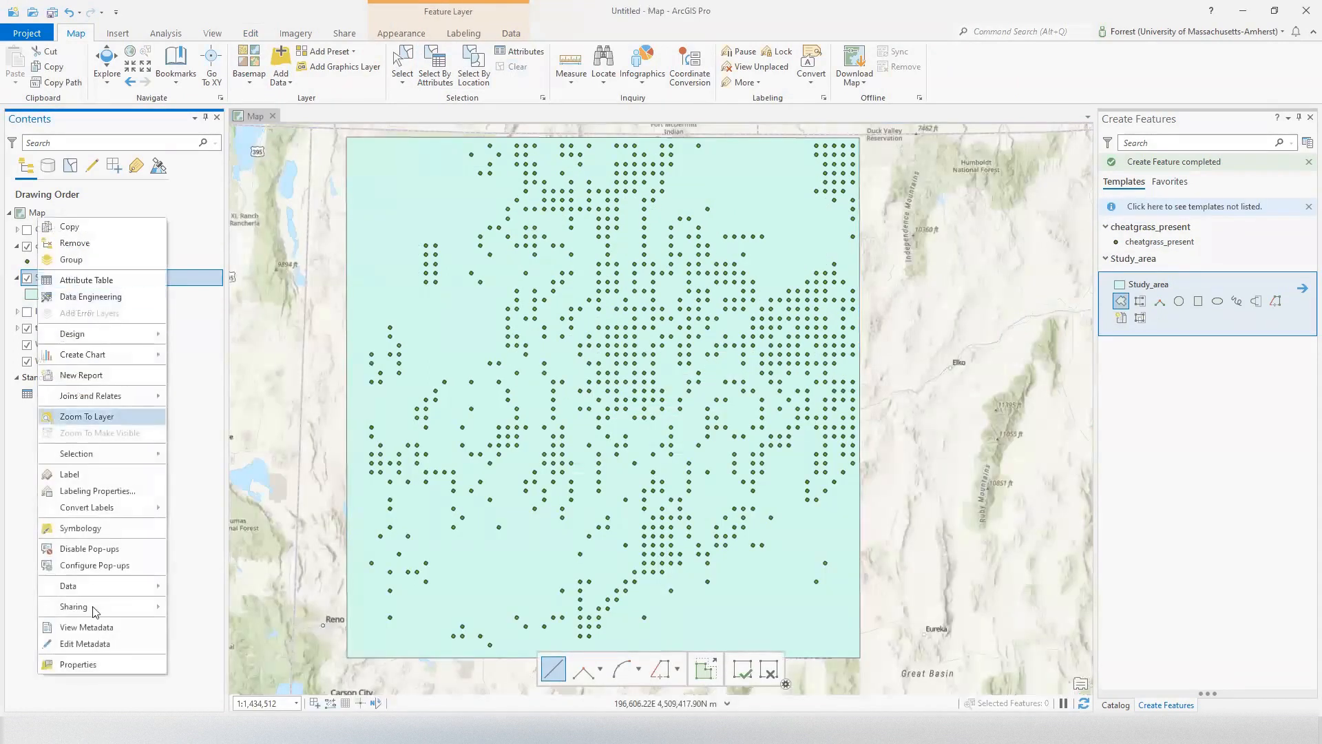
{"action": "left_click", "coordinate": [89, 673]}
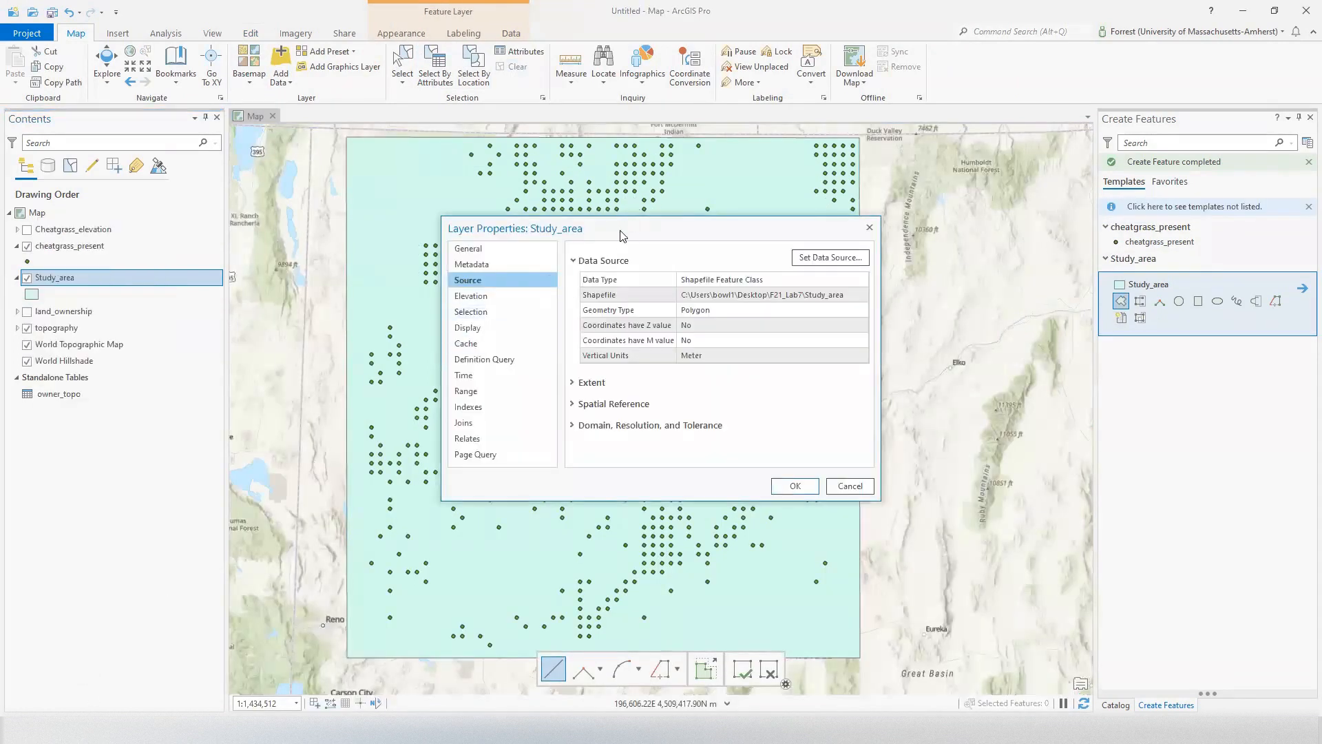
{"action": "left_click_drag", "start_coordinate": [622, 236], "coordinate": [312, 164]}
{"action": "left_click", "coordinate": [317, 333]}
{"action": "scroll", "coordinate": [357, 328], "scroll_direction": "down", "scroll_amount": 3}
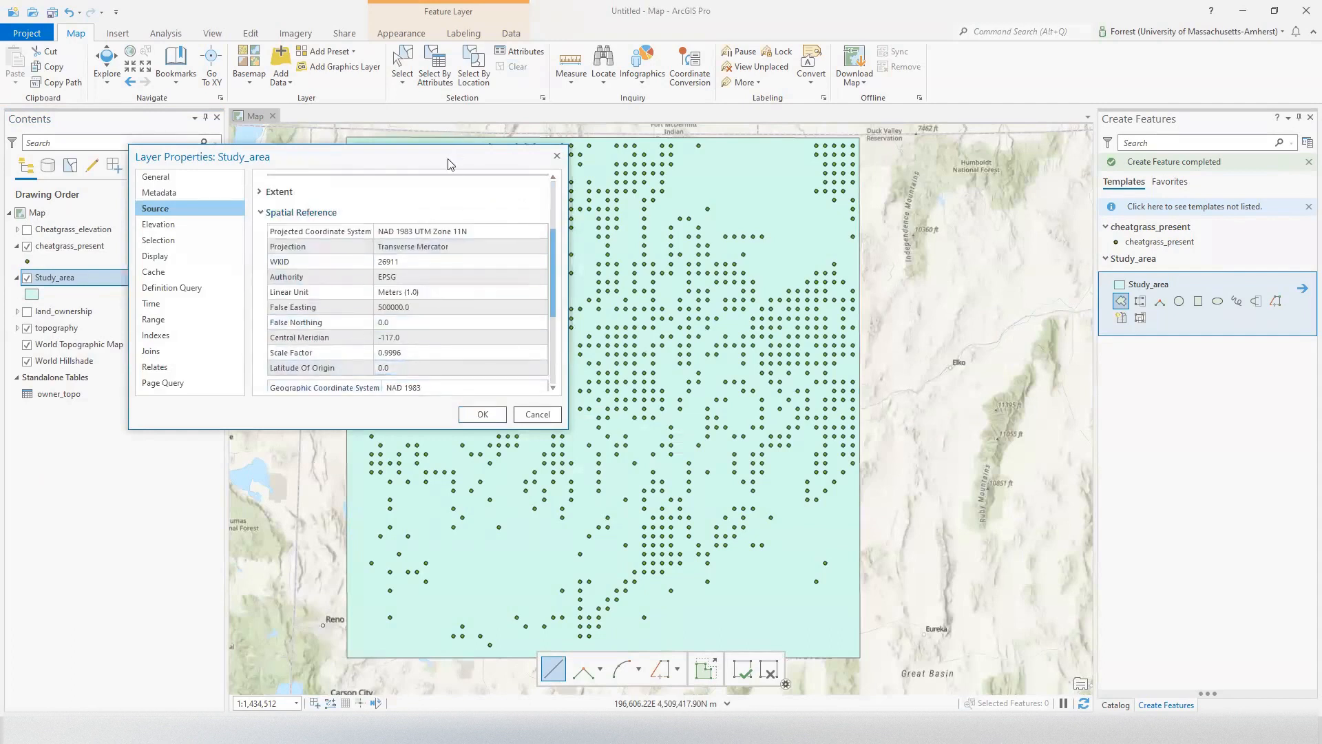
{"action": "left_click_drag", "start_coordinate": [449, 159], "coordinate": [354, 100]}
{"action": "left_click", "coordinate": [446, 357]}
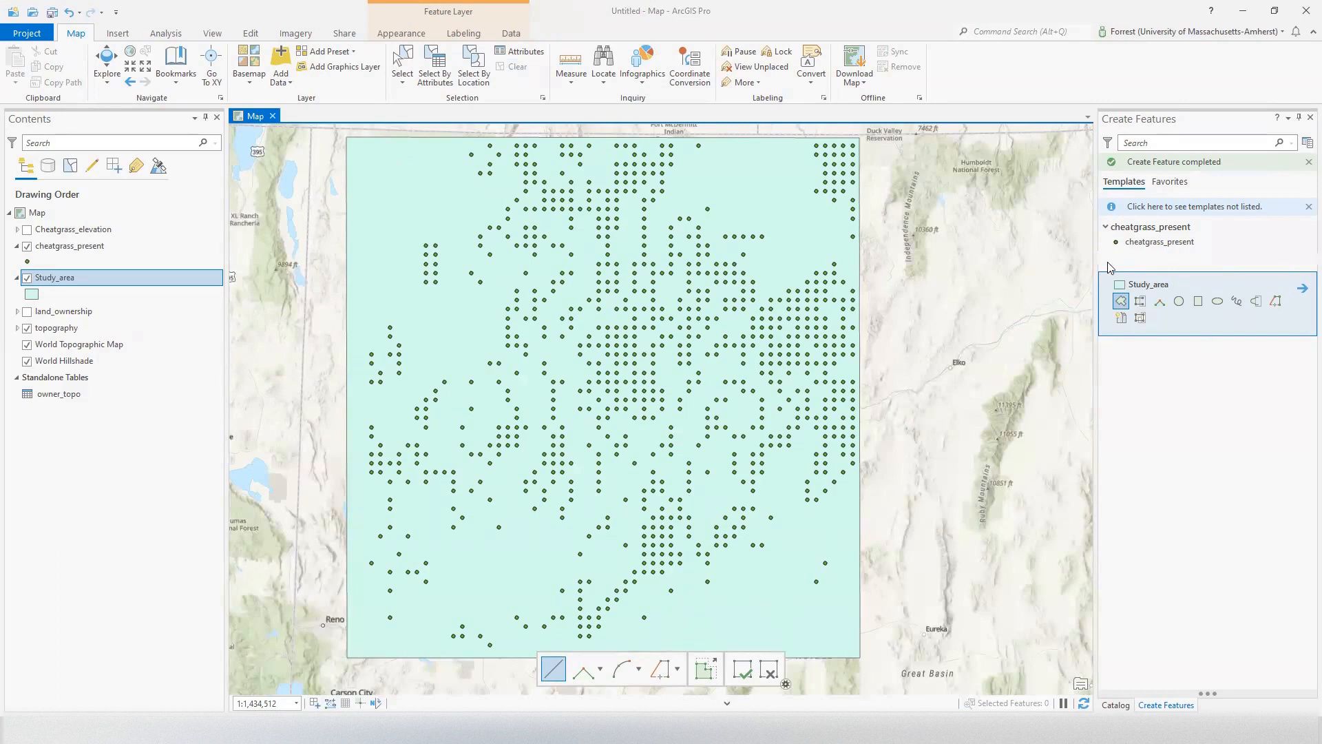
- Put away the feature creation and catalog panes and hide the cheatgrass_present layer
{"action": "left_click", "coordinate": [1308, 117]}
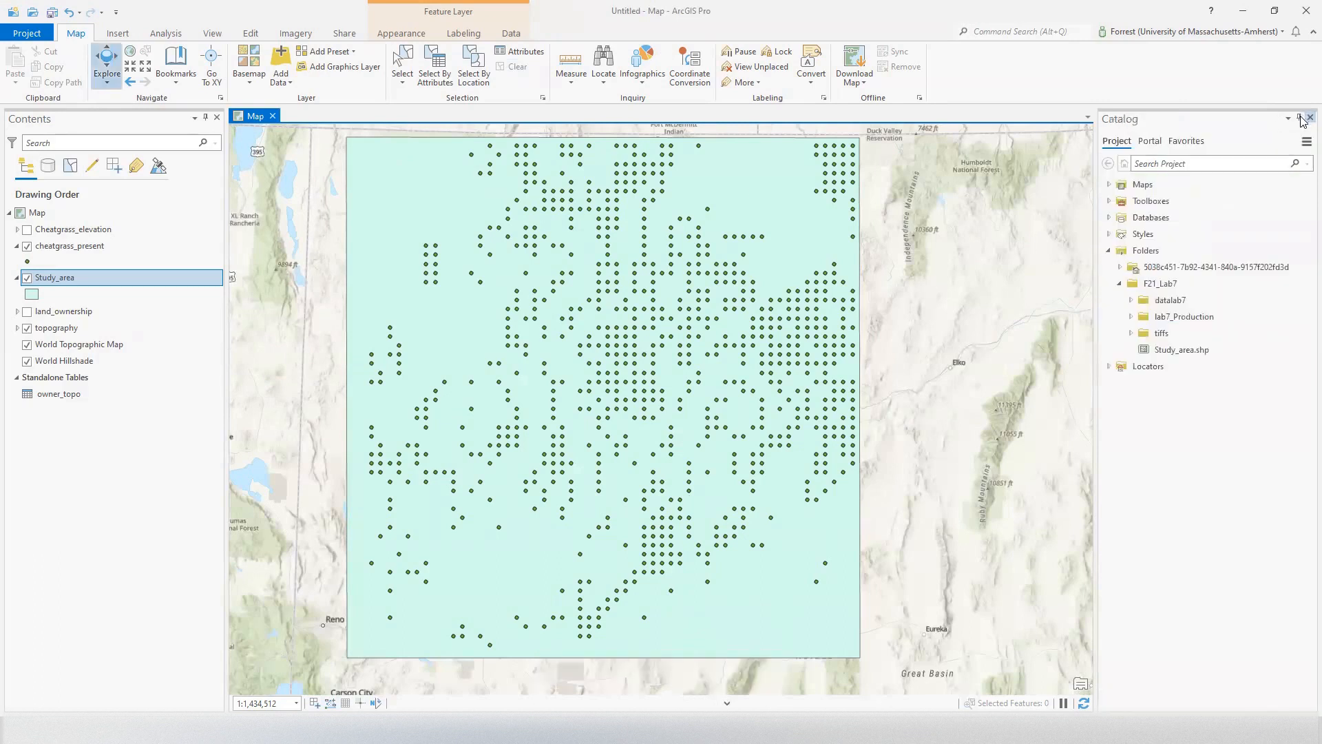
{"action": "left_click", "coordinate": [1300, 118]}
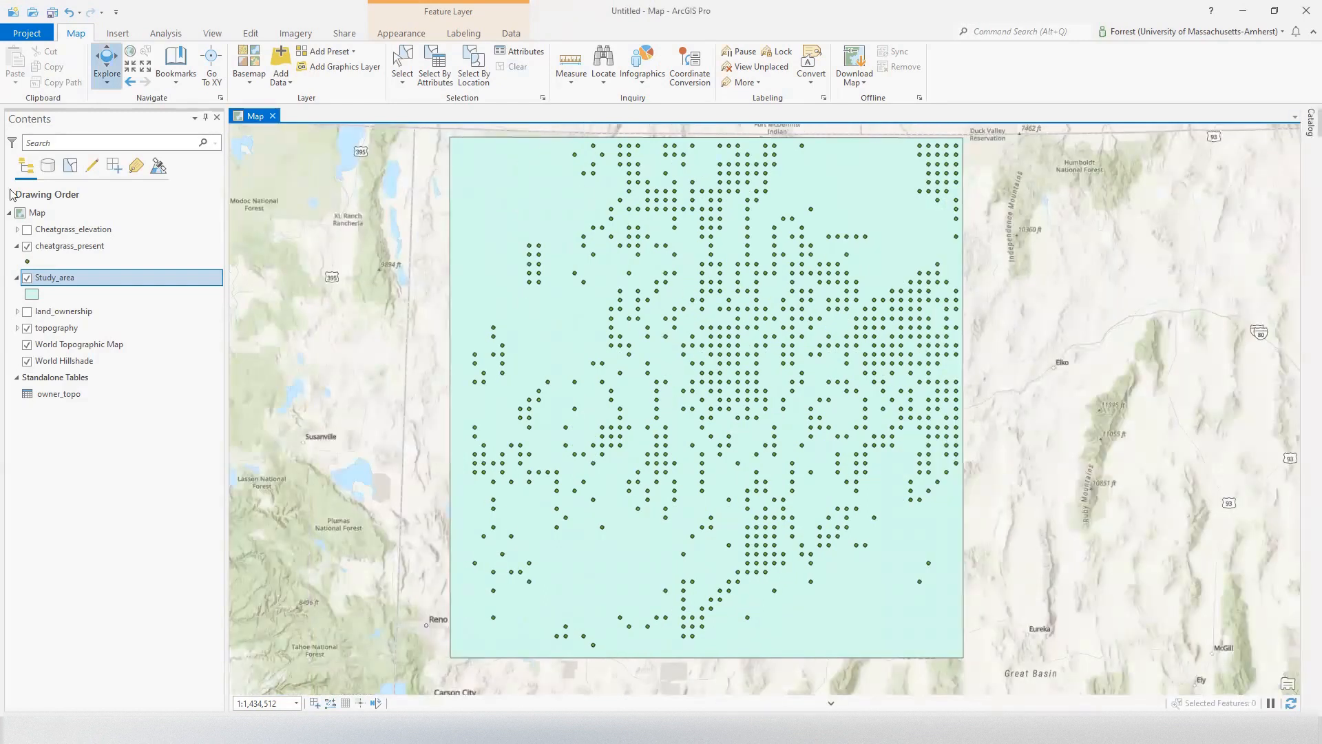
{"action": "left_click", "coordinate": [26, 246]}
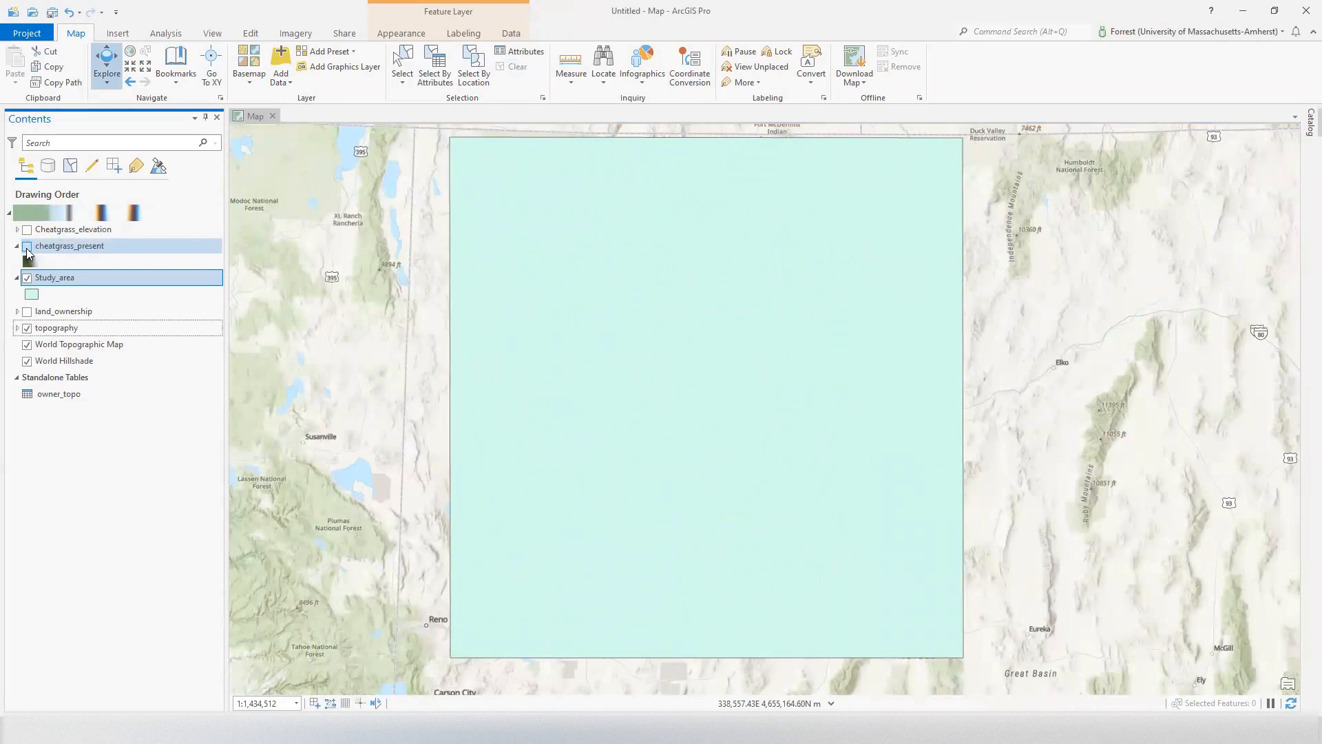
- Switch to the F21_Pro_Lab7 document in Word and read the Part C instructions on creating random points
{"action": "key", "text": "alt+Tab"}
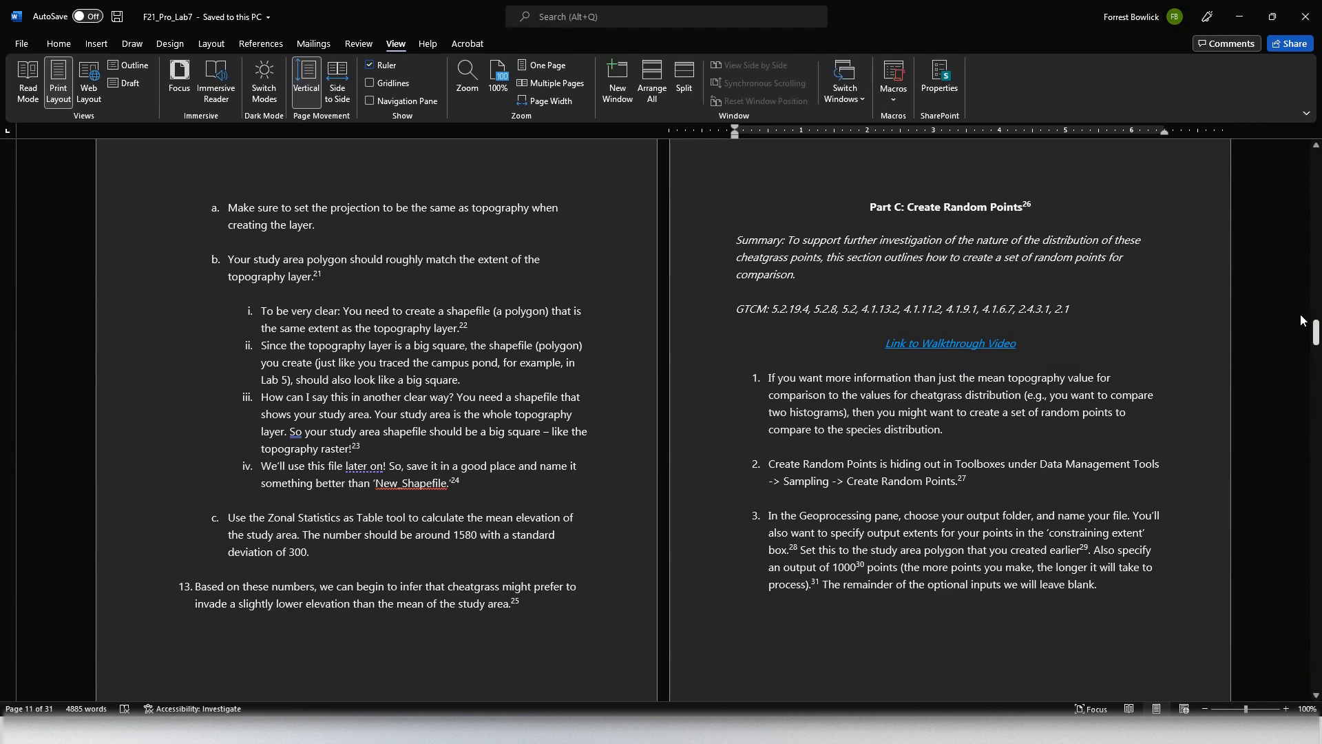
{"action": "scroll", "coordinate": [1071, 527], "scroll_direction": "down", "scroll_amount": 10}
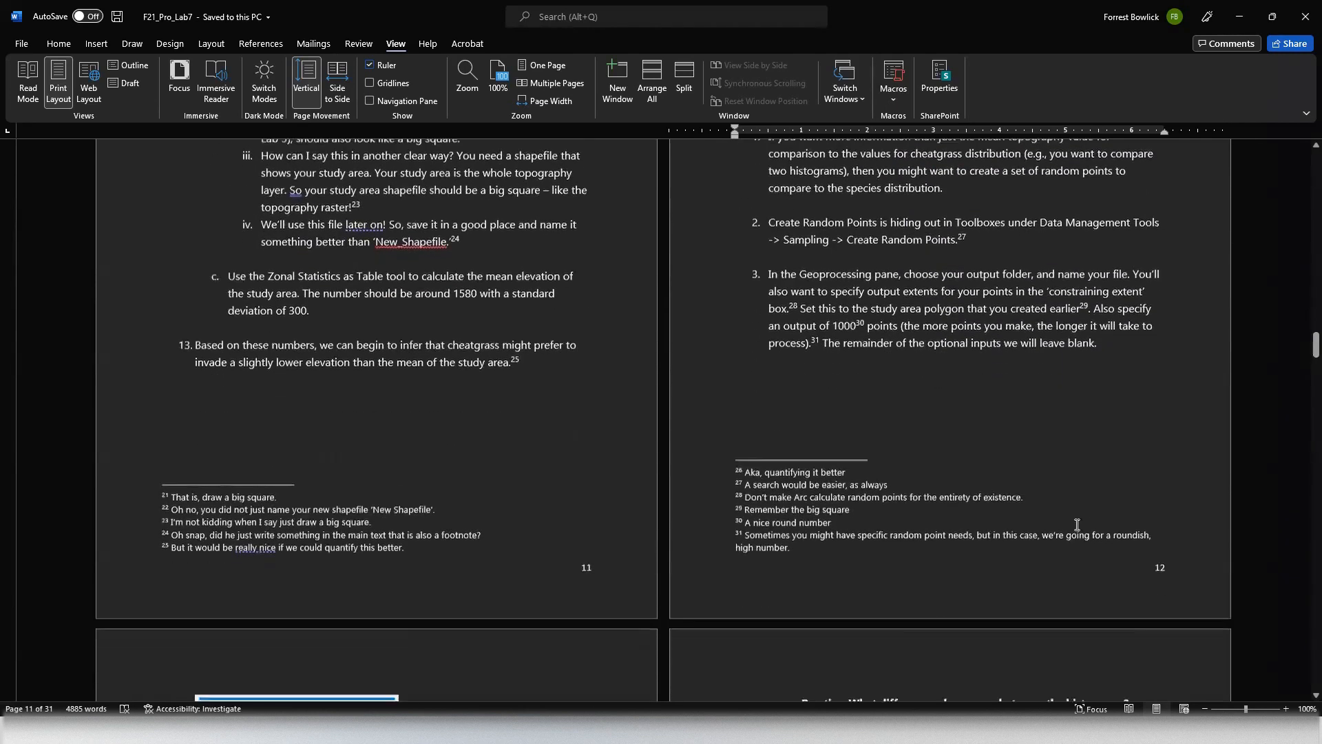
{"action": "scroll", "coordinate": [1078, 525], "scroll_direction": "down", "scroll_amount": 4}
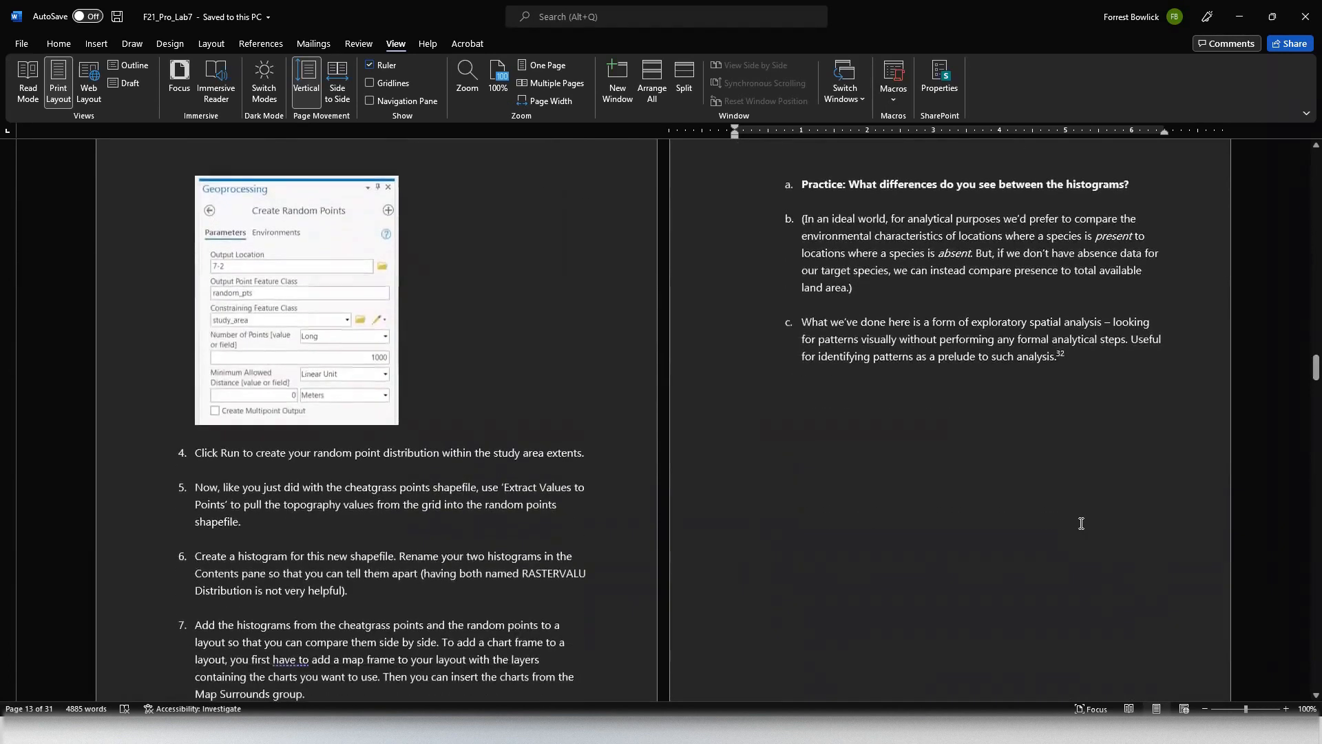
{"action": "scroll", "coordinate": [1082, 523], "scroll_direction": "down", "scroll_amount": 2}
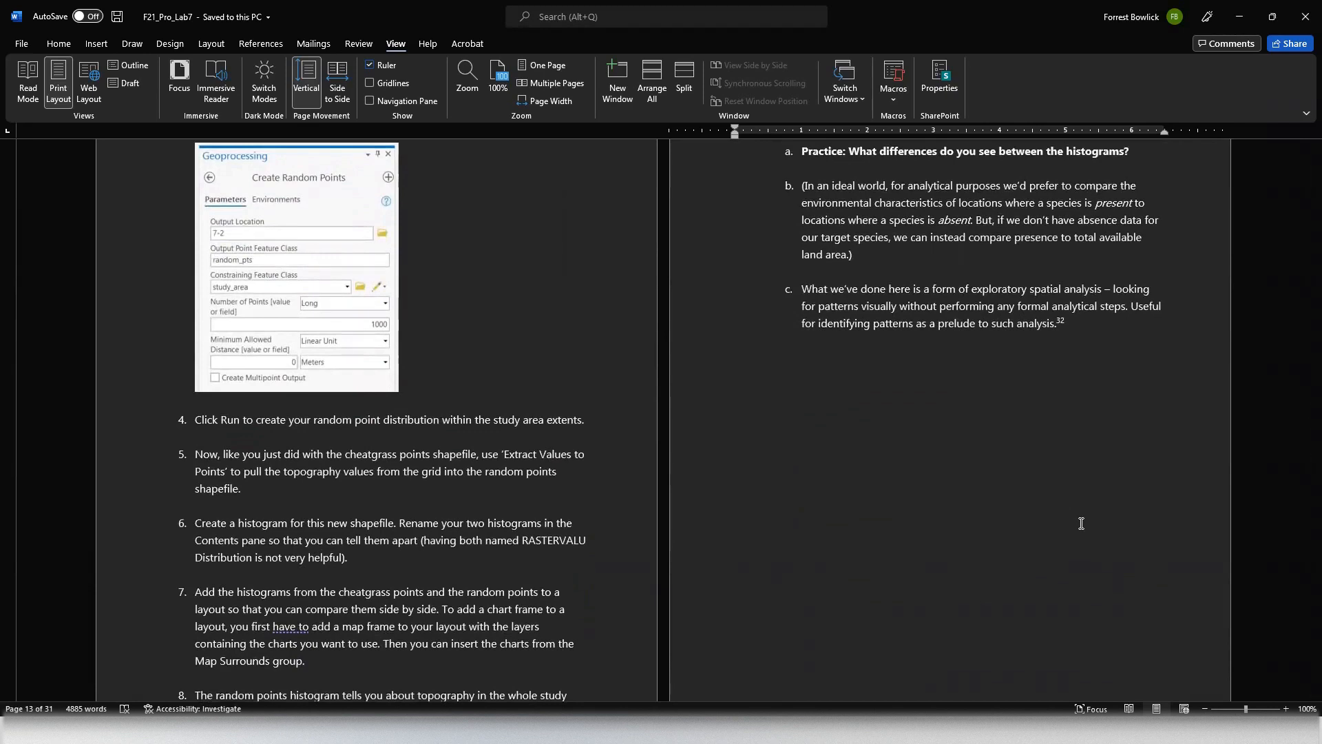
{"action": "scroll", "coordinate": [1082, 524], "scroll_direction": "down", "scroll_amount": 2}
{"action": "scroll", "coordinate": [1083, 528], "scroll_direction": "up", "scroll_amount": 1}
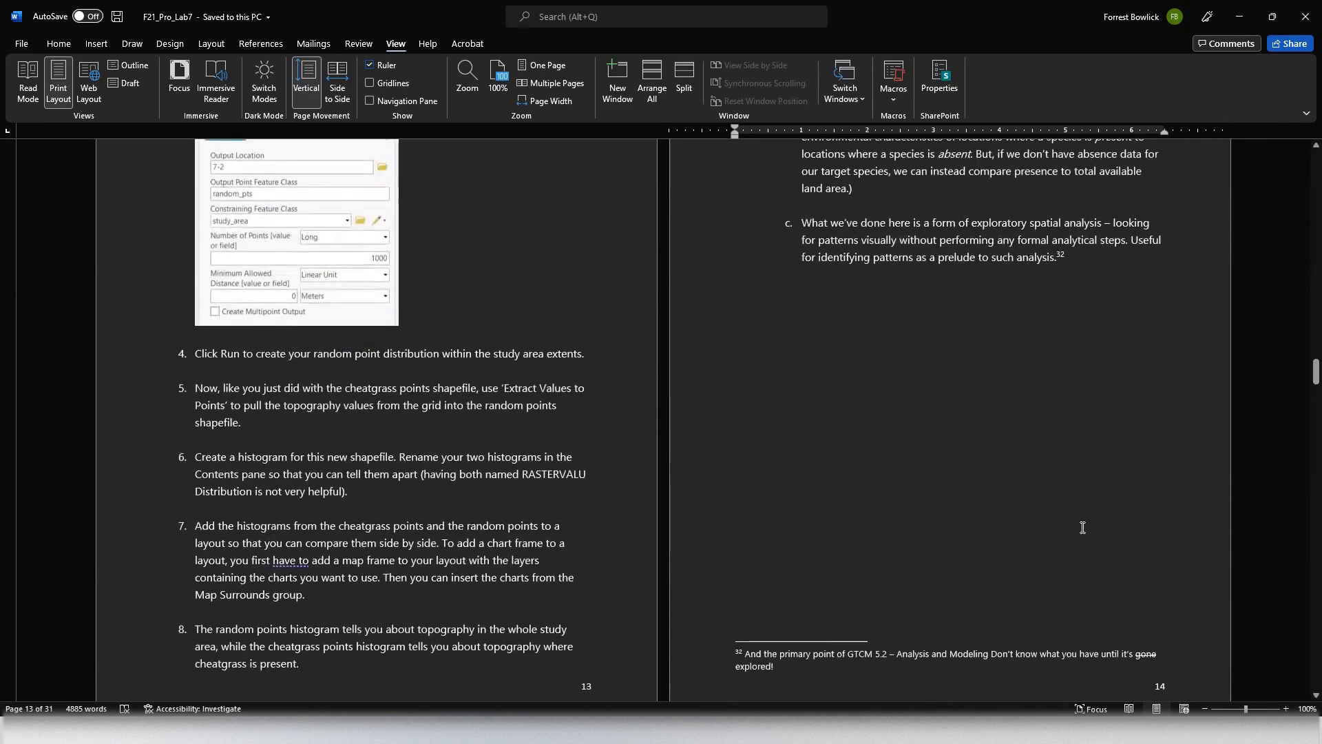
{"action": "scroll", "coordinate": [1083, 528], "scroll_direction": "up", "scroll_amount": 3}
{"action": "scroll", "coordinate": [1082, 527], "scroll_direction": "down", "scroll_amount": 1}
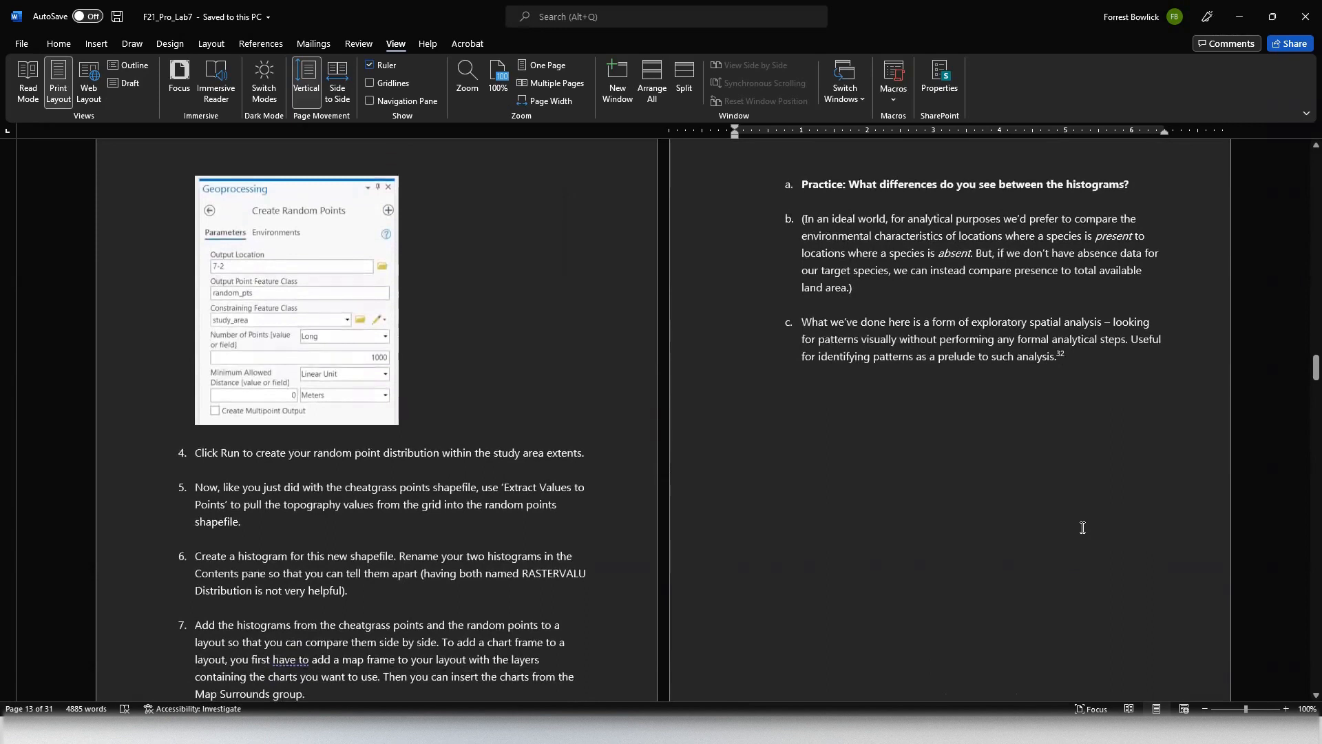
{"action": "scroll", "coordinate": [1083, 528], "scroll_direction": "down", "scroll_amount": 1}
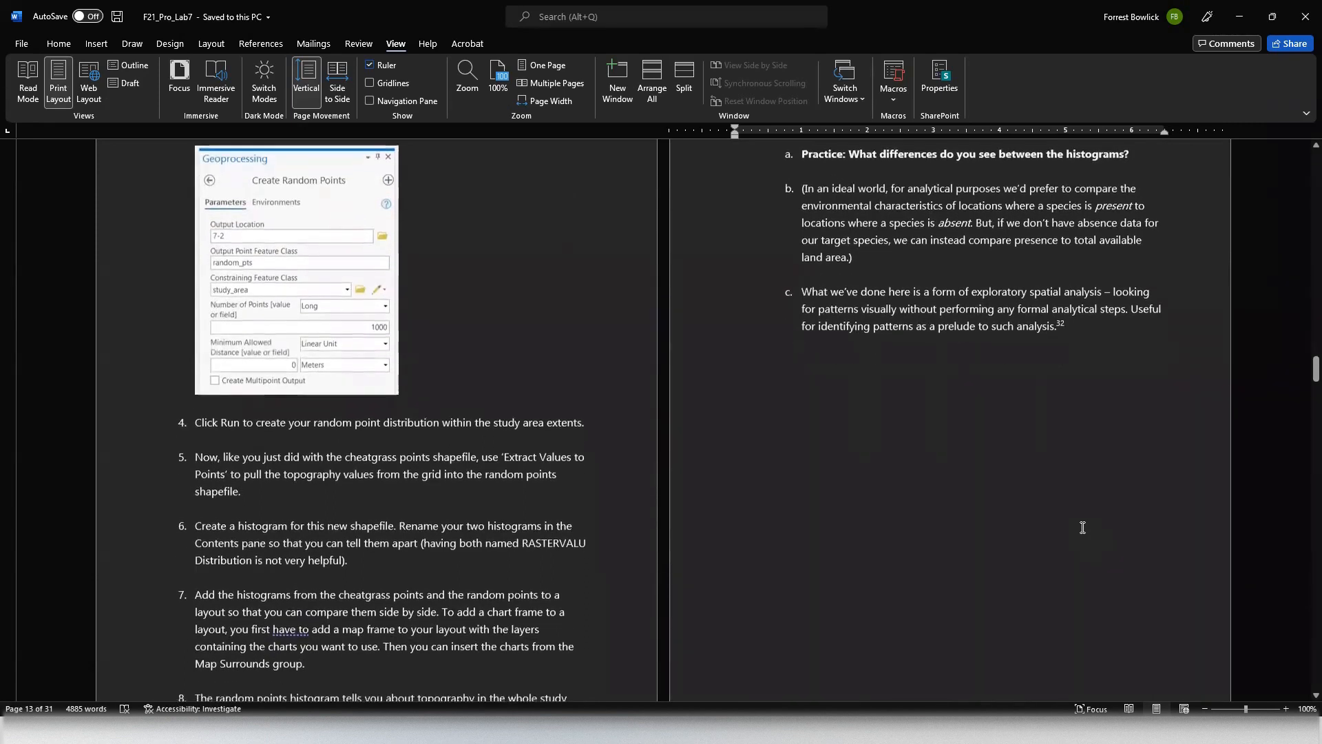
{"action": "scroll", "coordinate": [1082, 527], "scroll_direction": "up", "scroll_amount": 1}
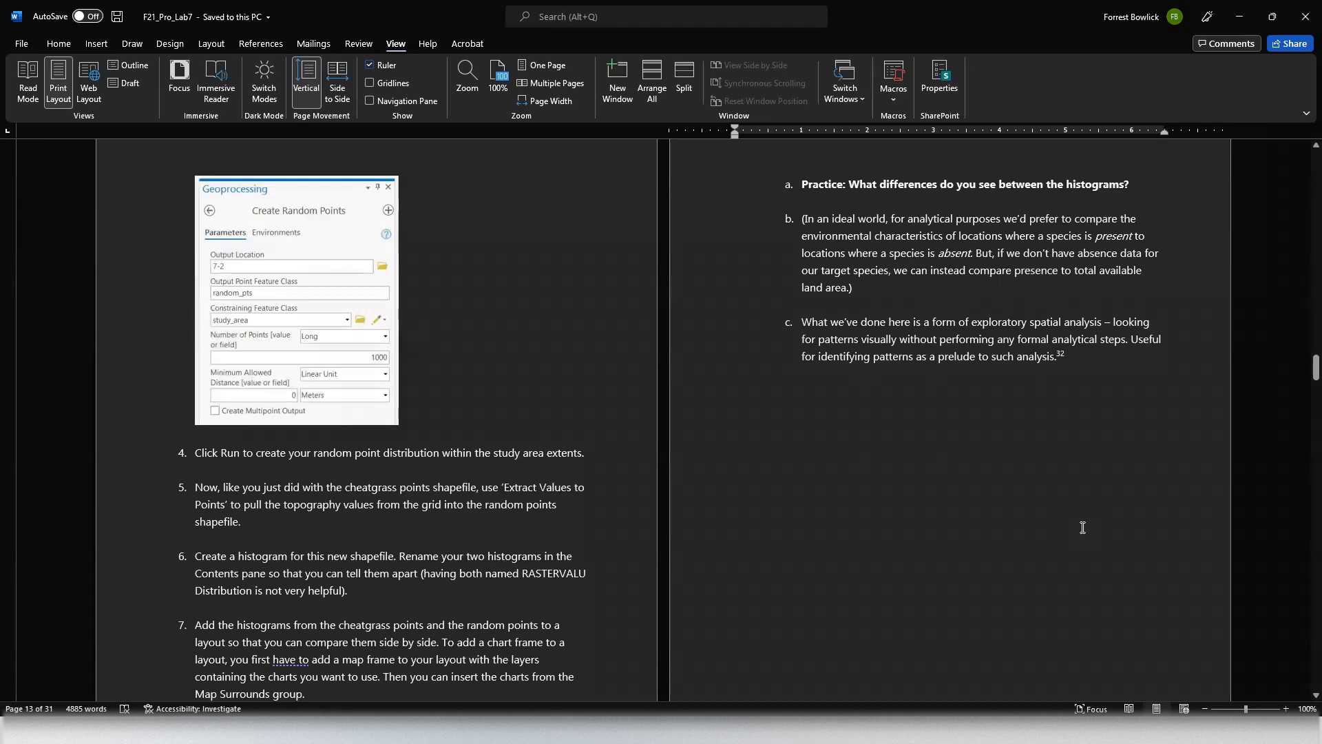
- Switch back to ArcGIS Pro, search the commands for "create random" and open the Create Random Points tool
{"action": "key", "text": "alt+Tab"}
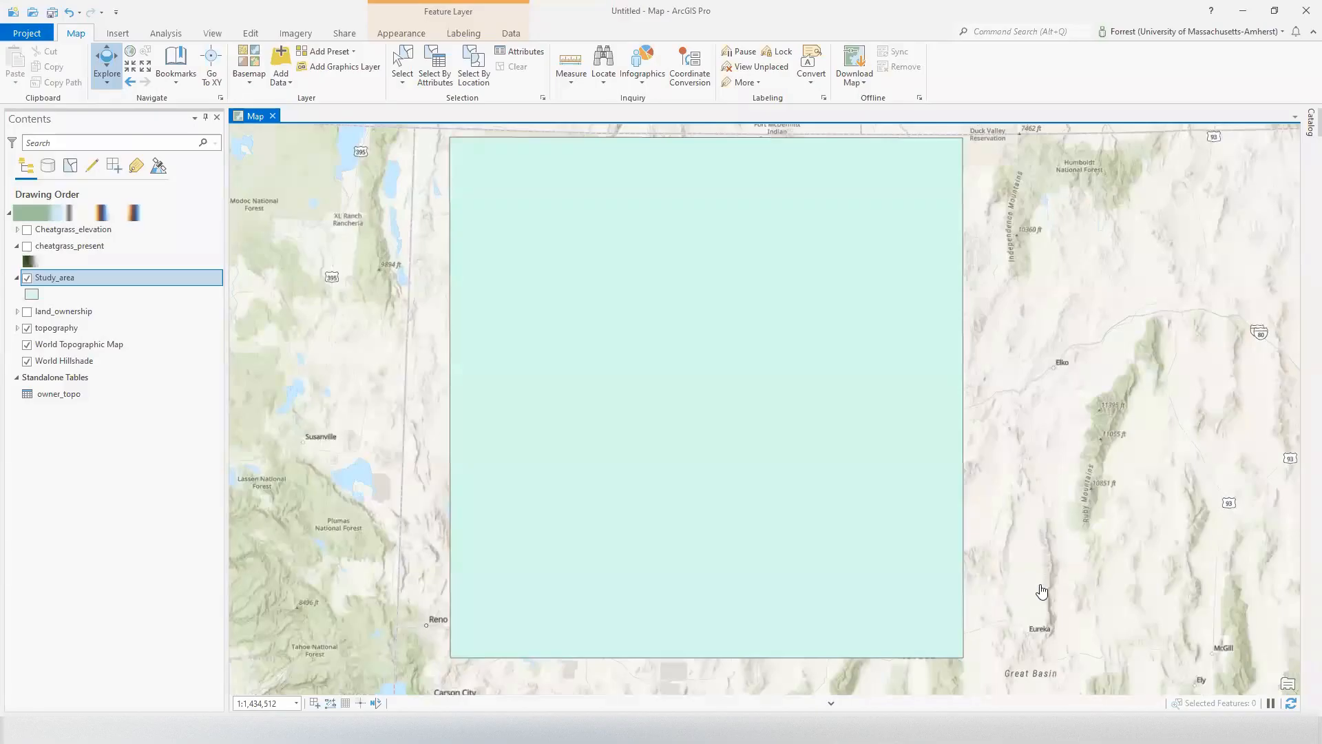
{"action": "left_click", "coordinate": [1030, 32]}
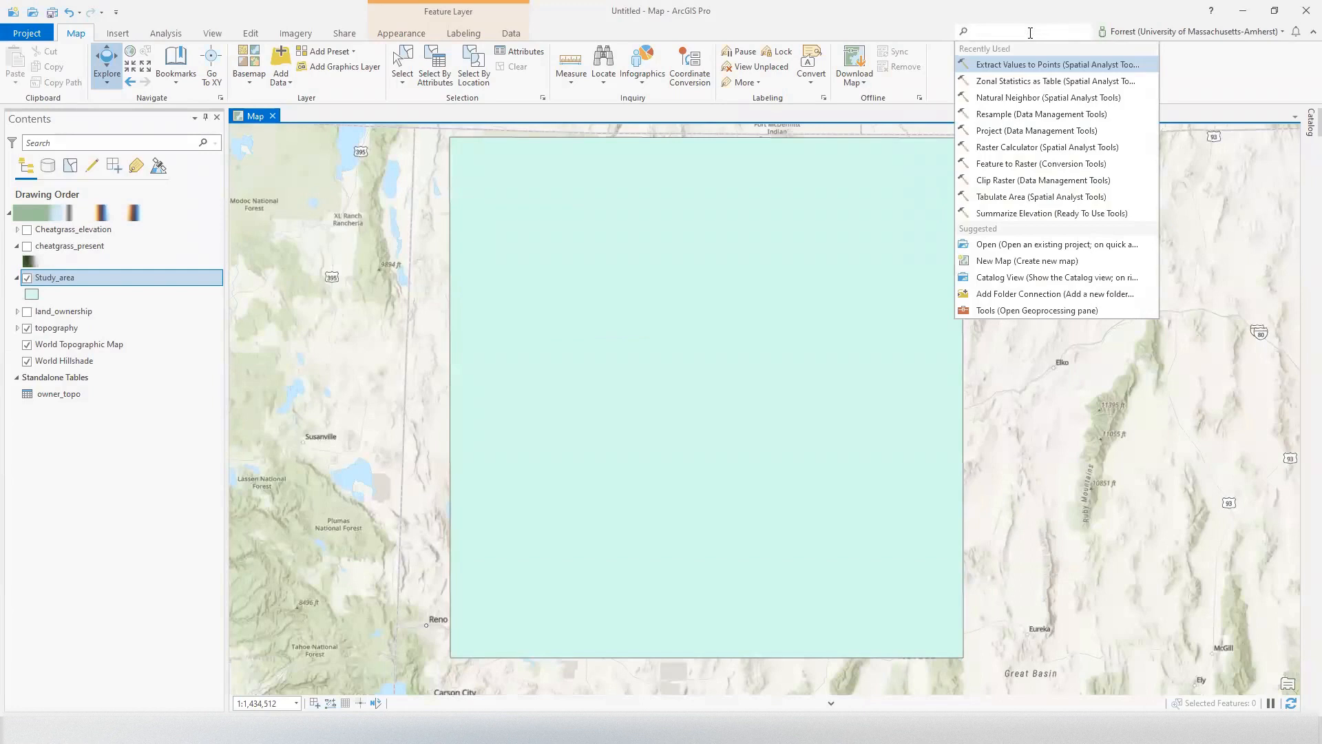
{"action": "type", "text": "create random"}
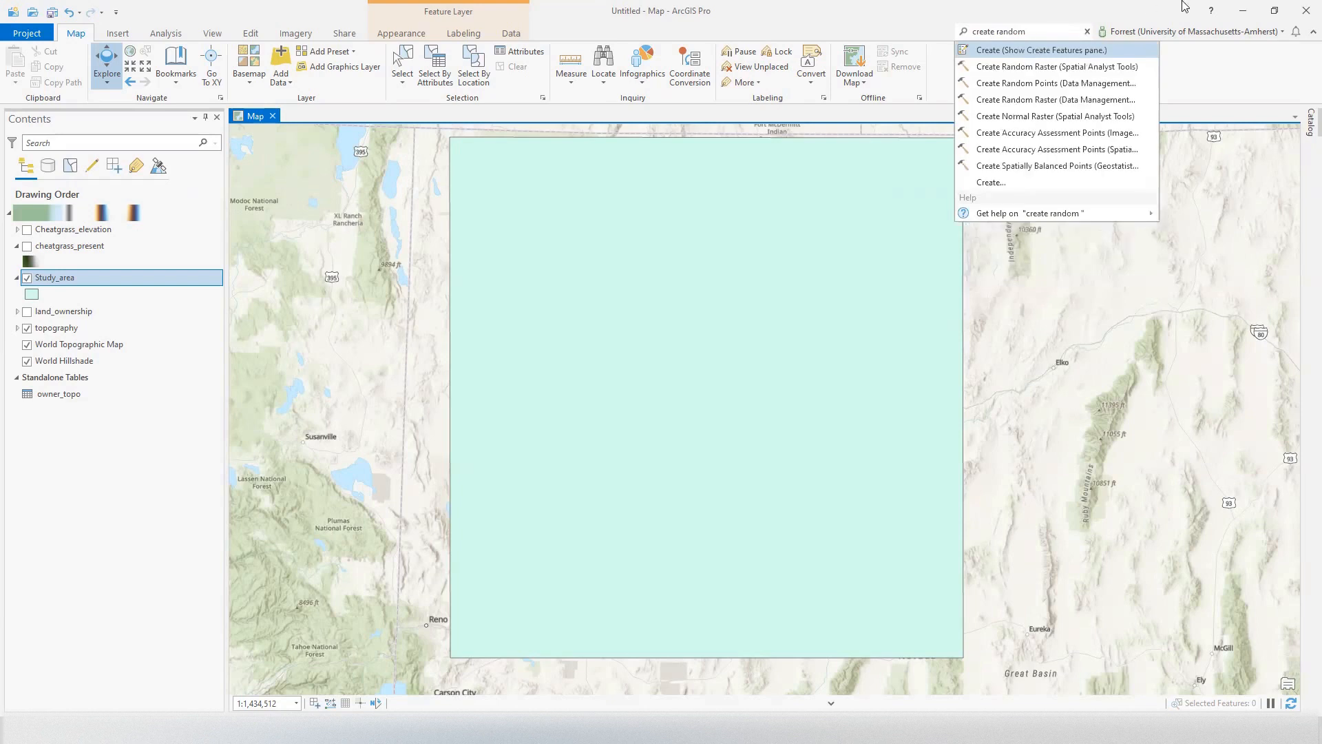
{"action": "left_click", "coordinate": [1095, 88]}
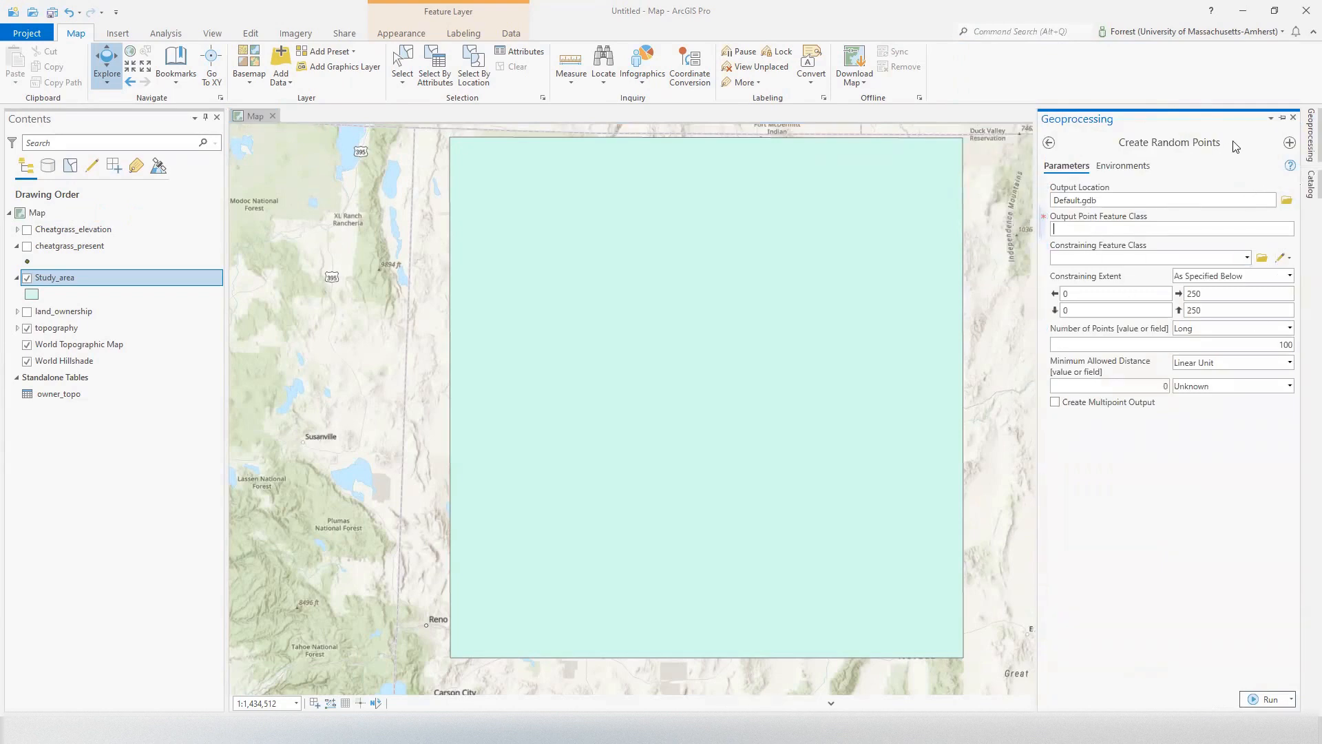
- Generate 1000 random points constrained to Study_area, with random_points as the output feature class
{"action": "type", "text": "random_points"}
{"action": "left_click", "coordinate": [1248, 257]}
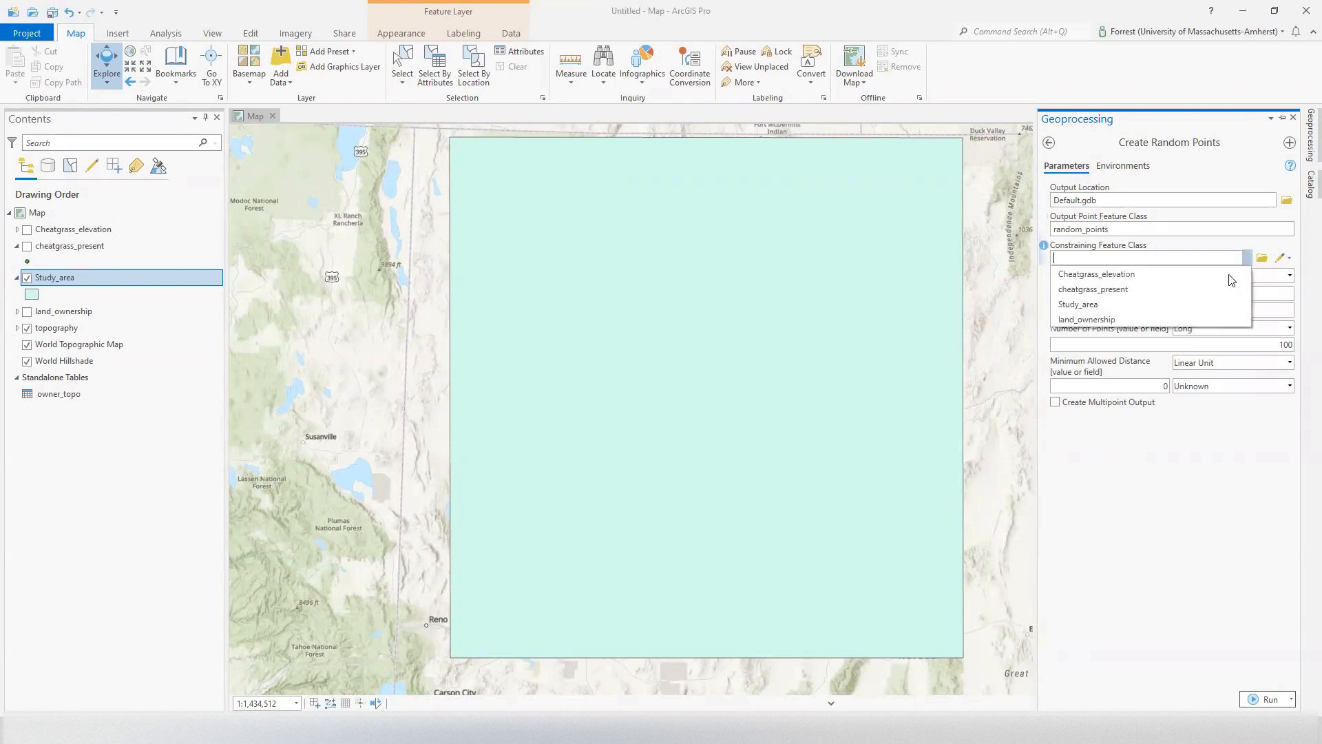
{"action": "left_click", "coordinate": [1172, 306]}
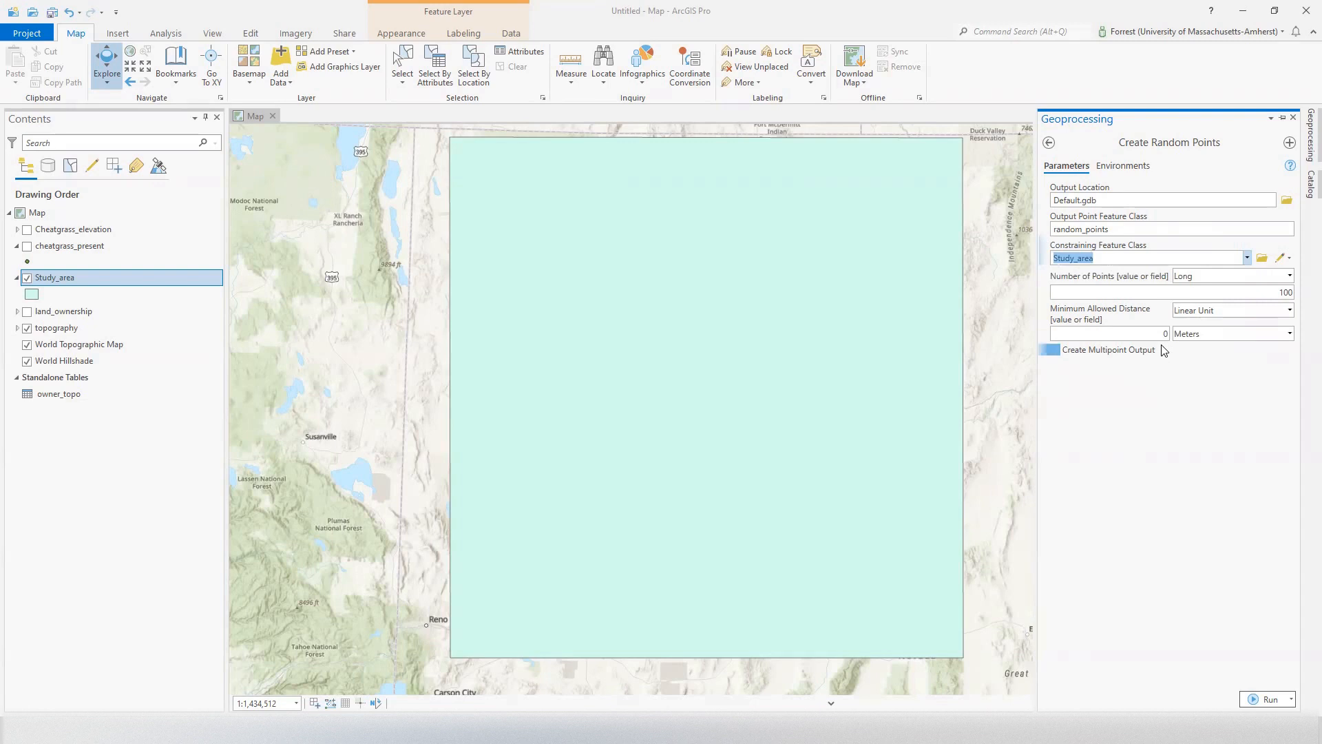
{"action": "left_click", "coordinate": [1247, 291]}
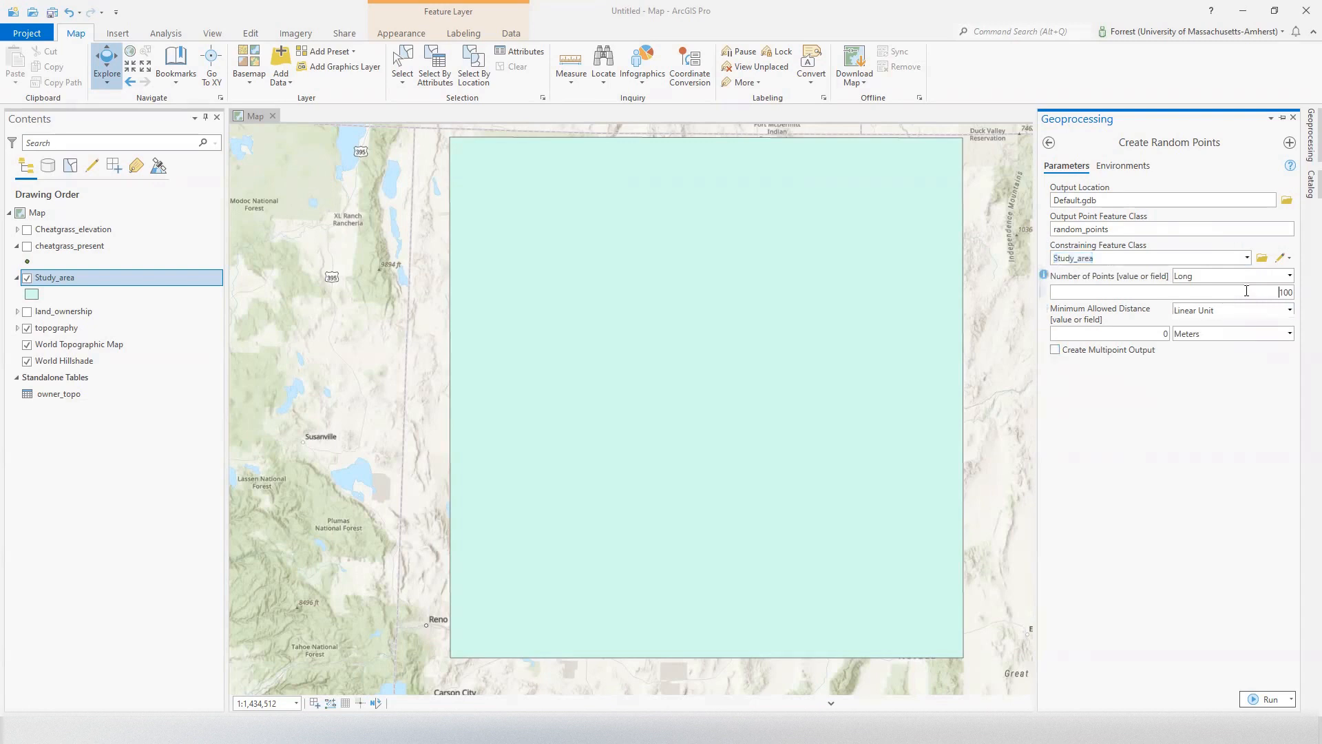
{"action": "type", "text": "0"}
{"action": "left_click", "coordinate": [1271, 699]}
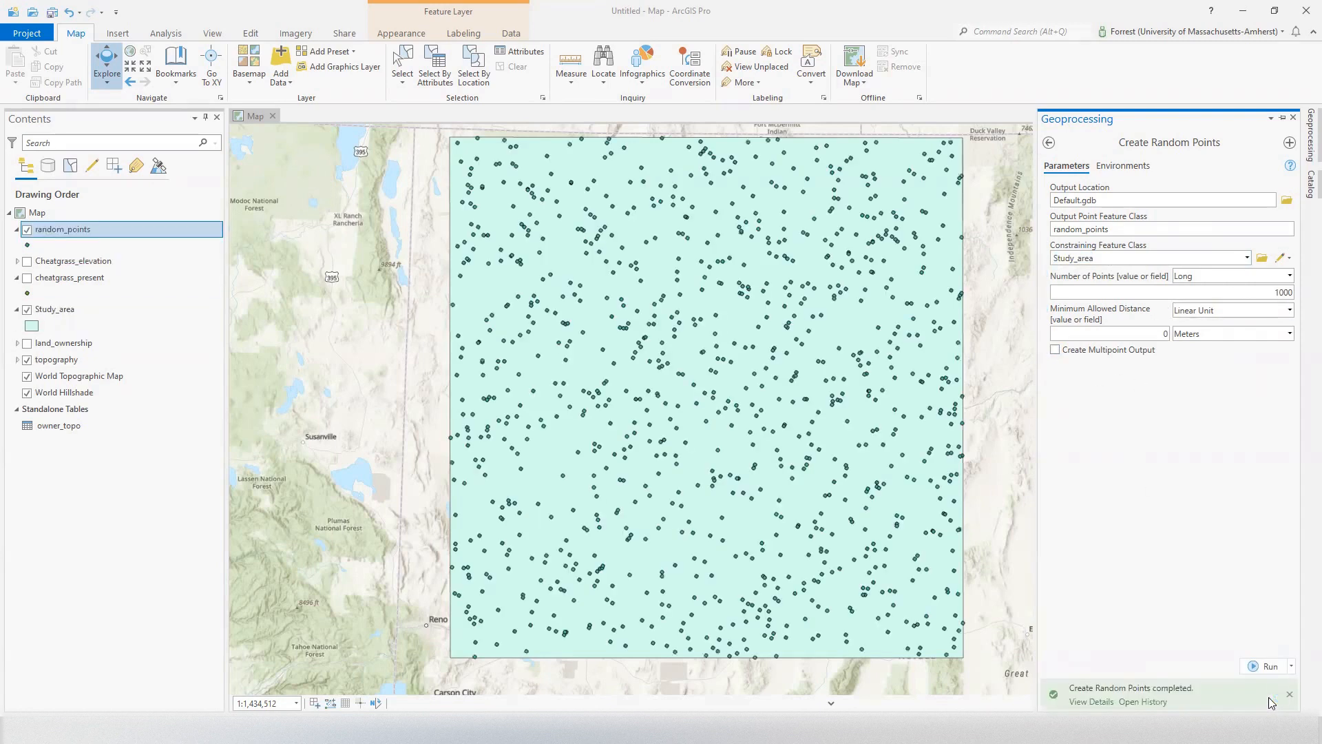
{"action": "mouse_move", "coordinate": [1272, 703]}
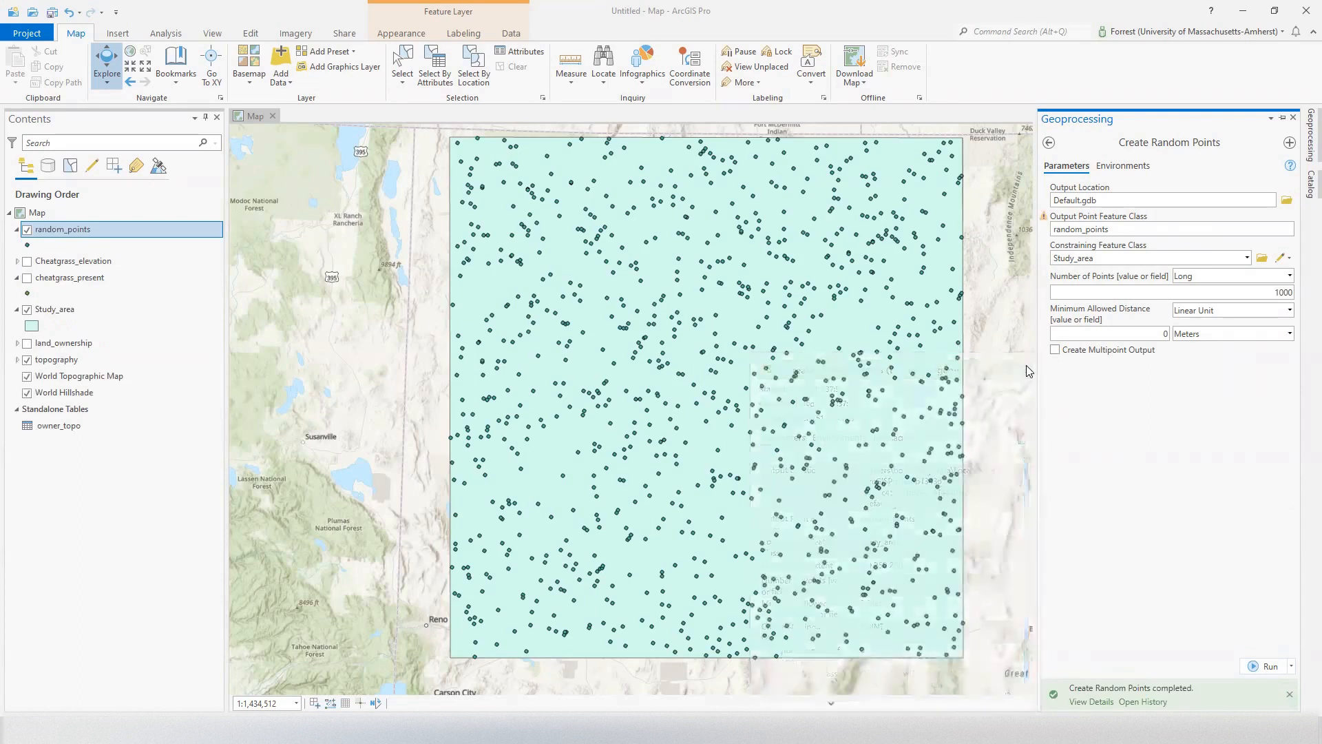
- Switch to the F21_Pro_Lab7 document in Word and read the instructions on extracting elevation values and comparing the histograms
{"action": "key", "text": "alt+Tab"}
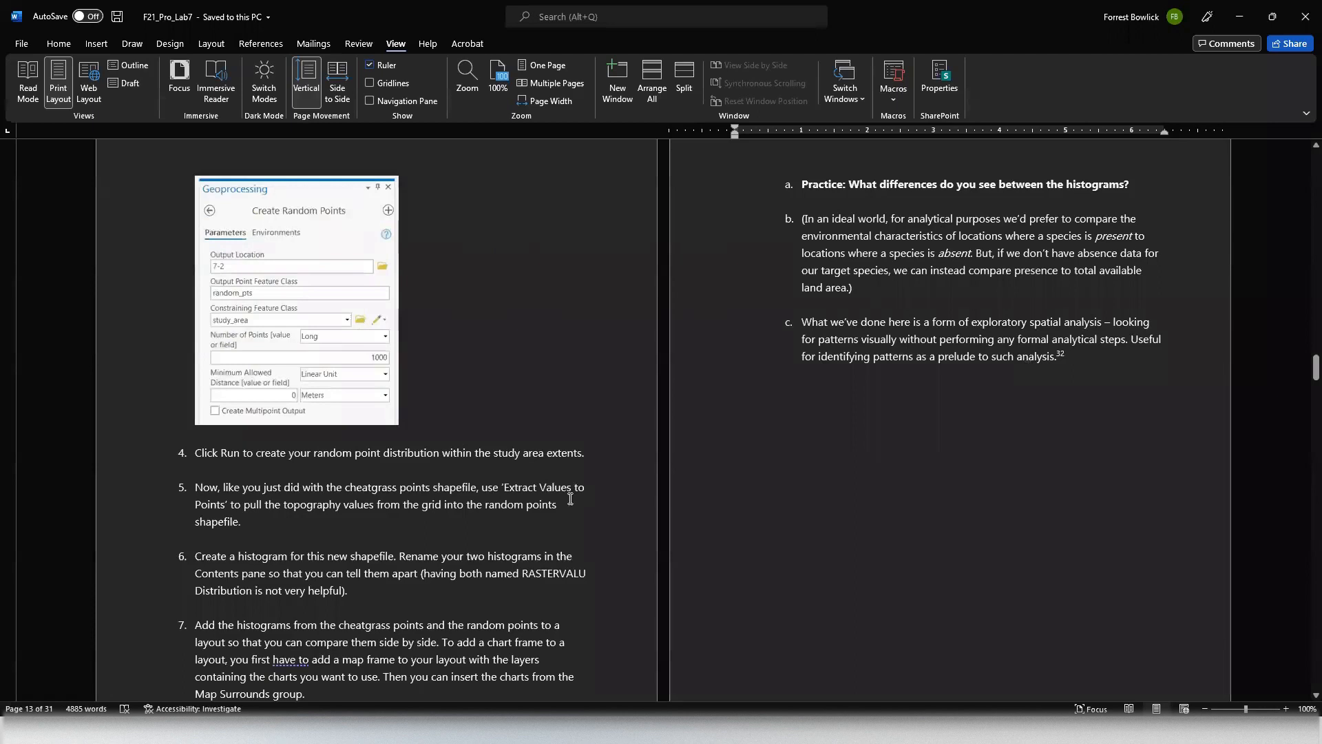
{"action": "scroll", "coordinate": [563, 503], "scroll_direction": "down", "scroll_amount": 2}
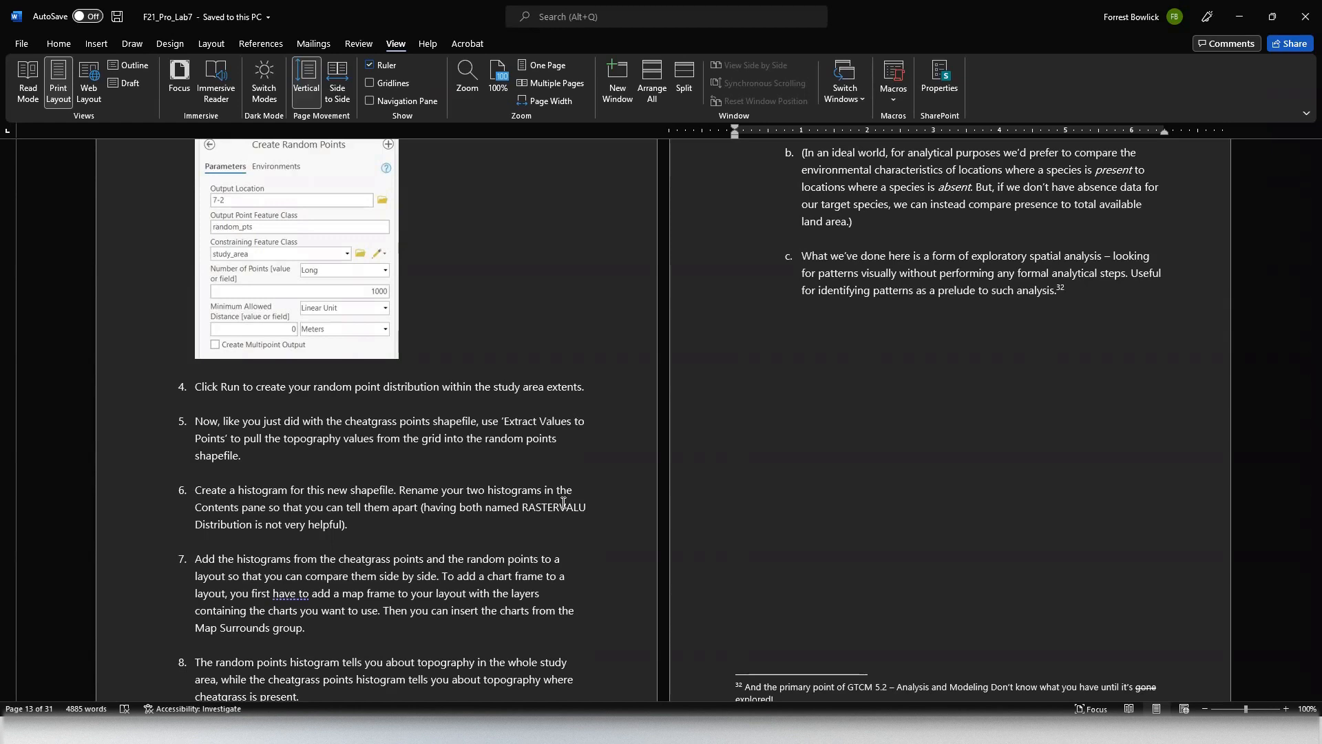
{"action": "scroll", "coordinate": [354, 567], "scroll_direction": "up", "scroll_amount": 3}
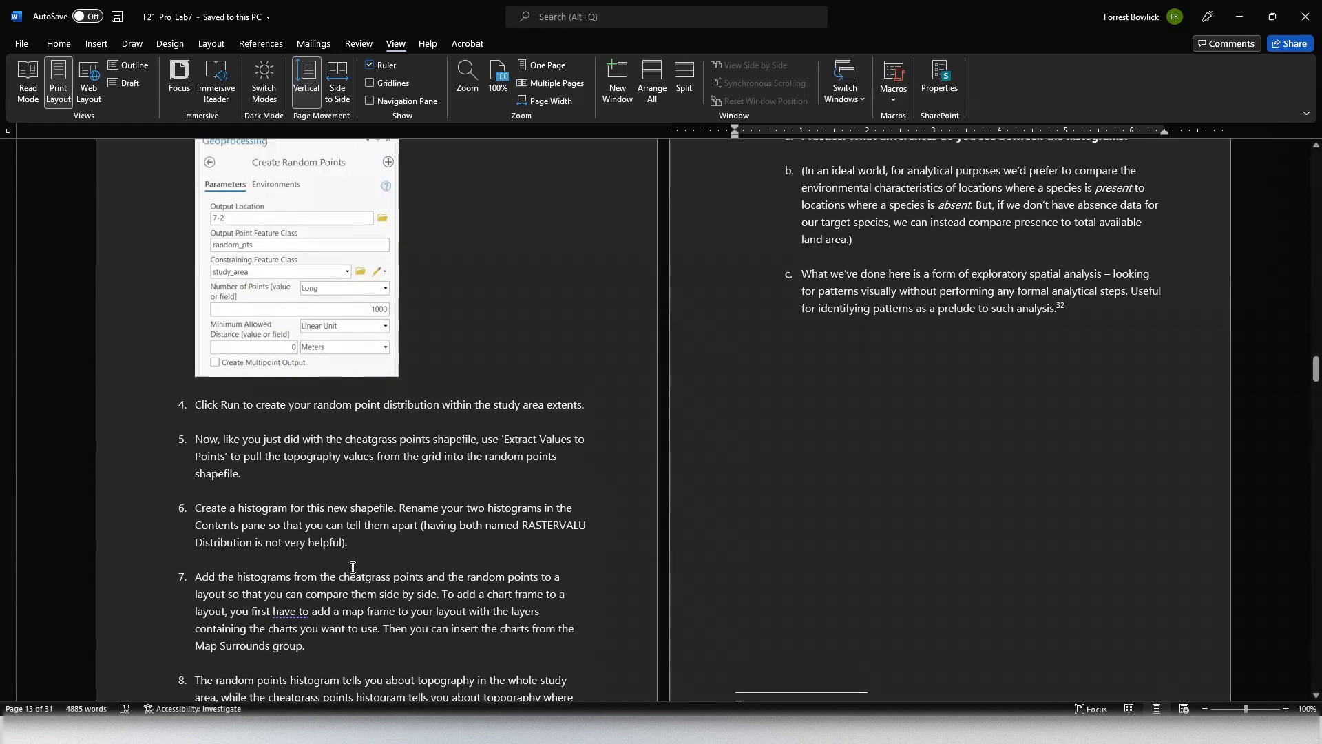
{"action": "left_click_drag", "start_coordinate": [1147, 210], "coordinate": [805, 222]}
{"action": "left_click", "coordinate": [877, 319]}
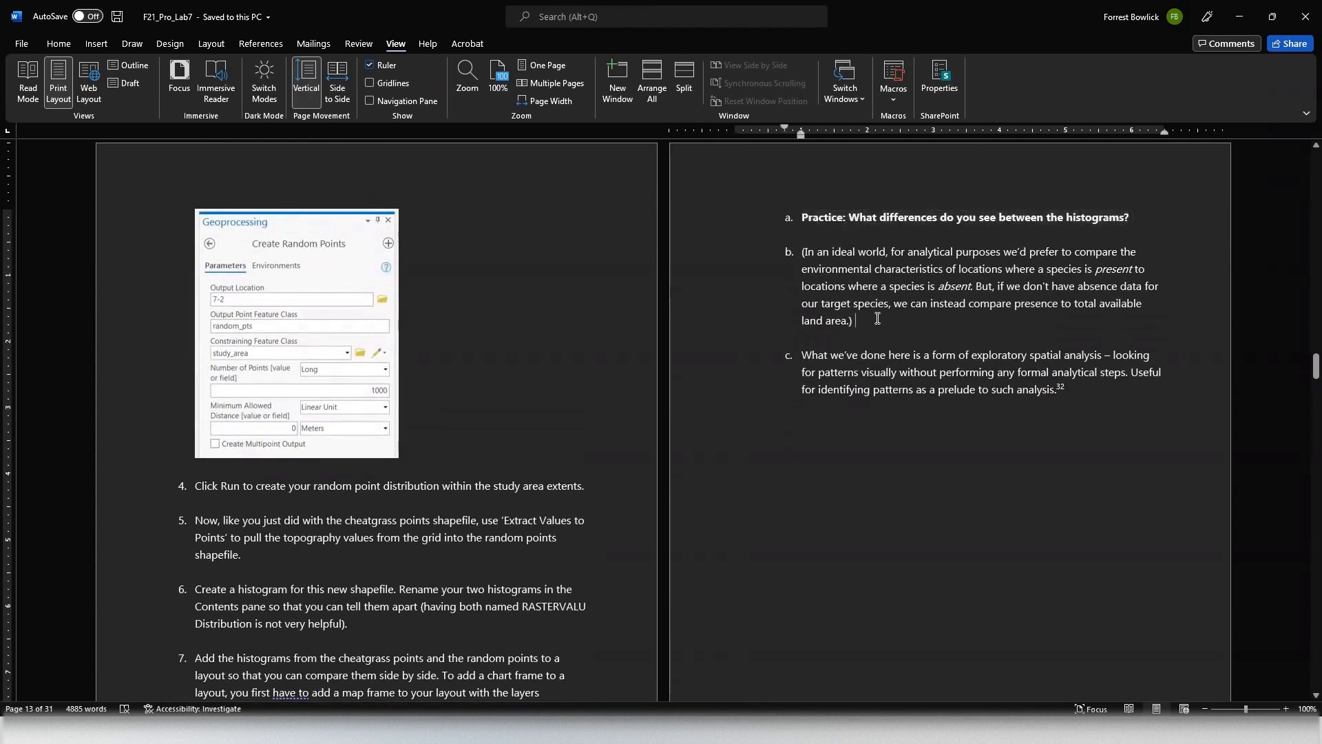